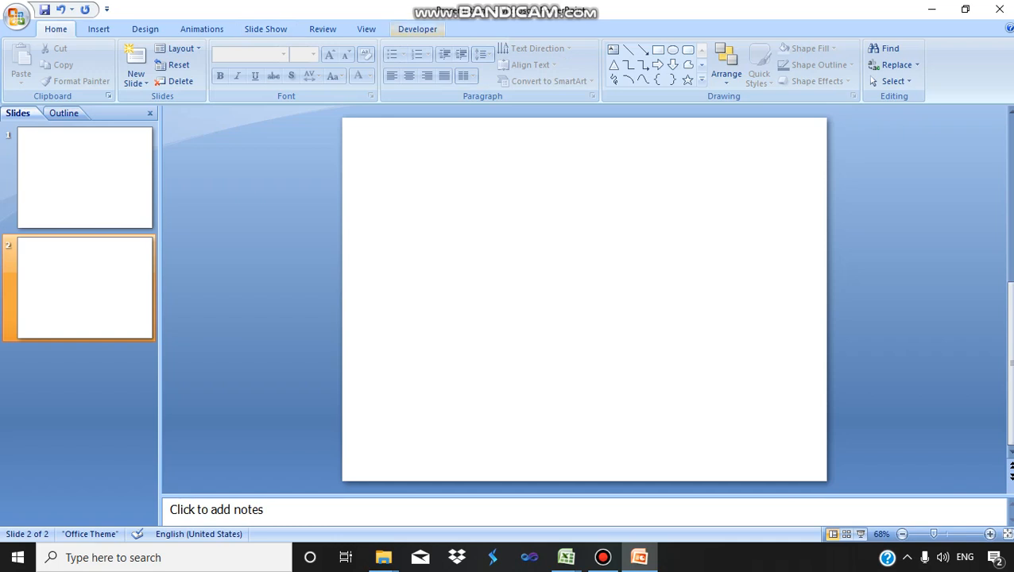
- Insert two ActiveX text box controls side by side near the top of slide 2, the left one about 232 wide
{"action": "key", "text": "alt+l"}
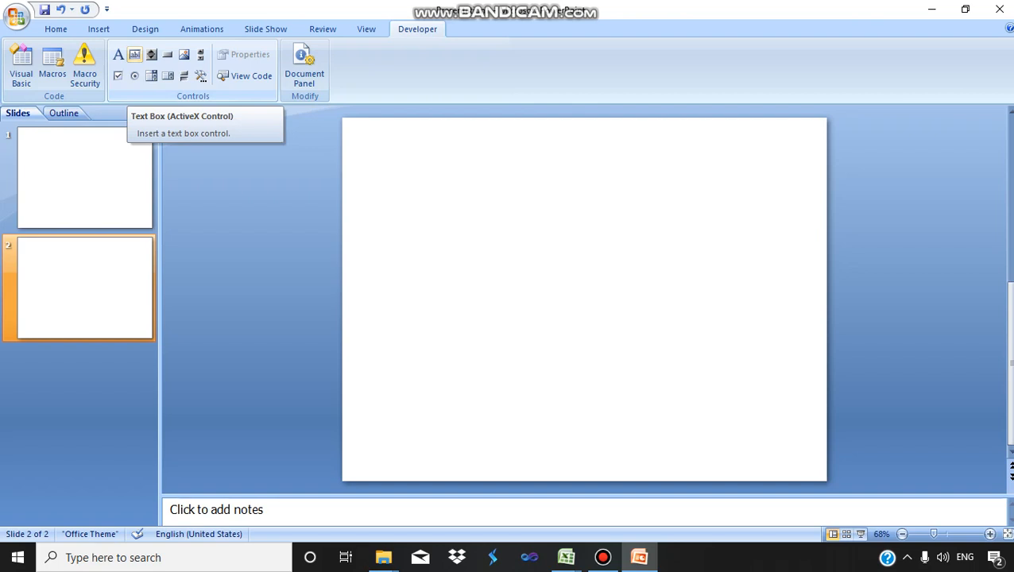
{"action": "left_click", "coordinate": [134, 54]}
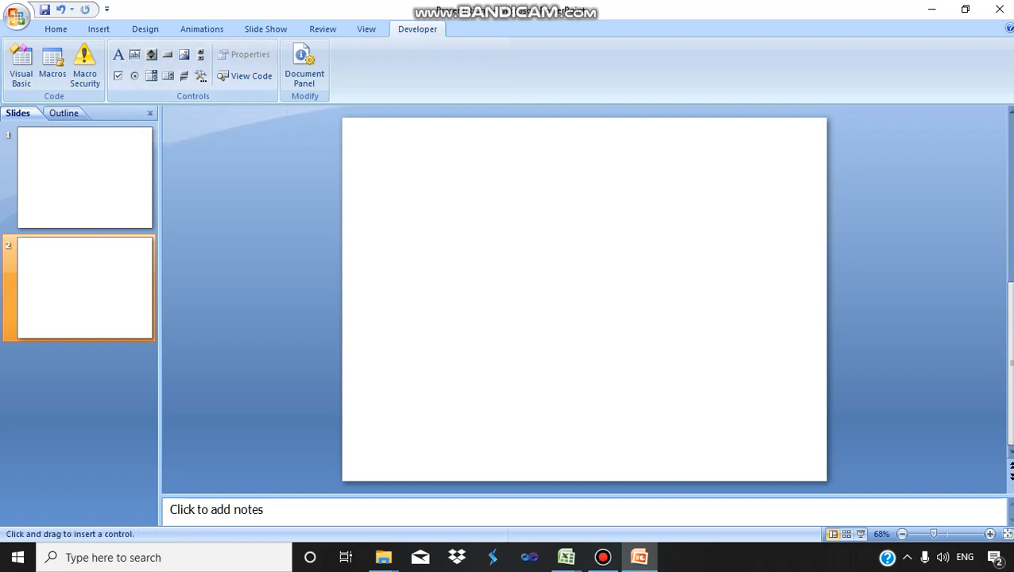
{"action": "left_click_drag", "start_coordinate": [379, 170], "coordinate": [535, 196]}
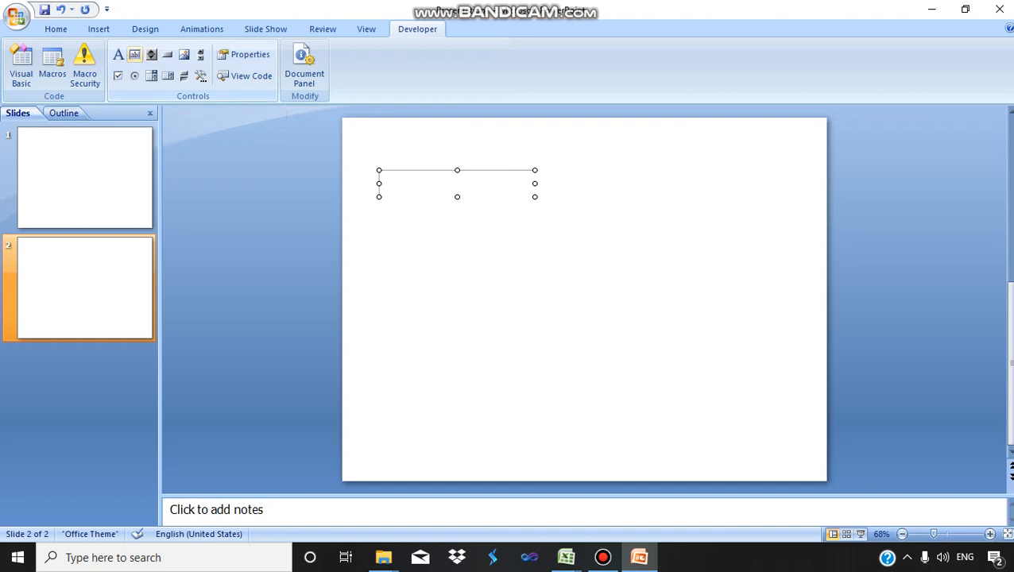
{"action": "left_click", "coordinate": [134, 54]}
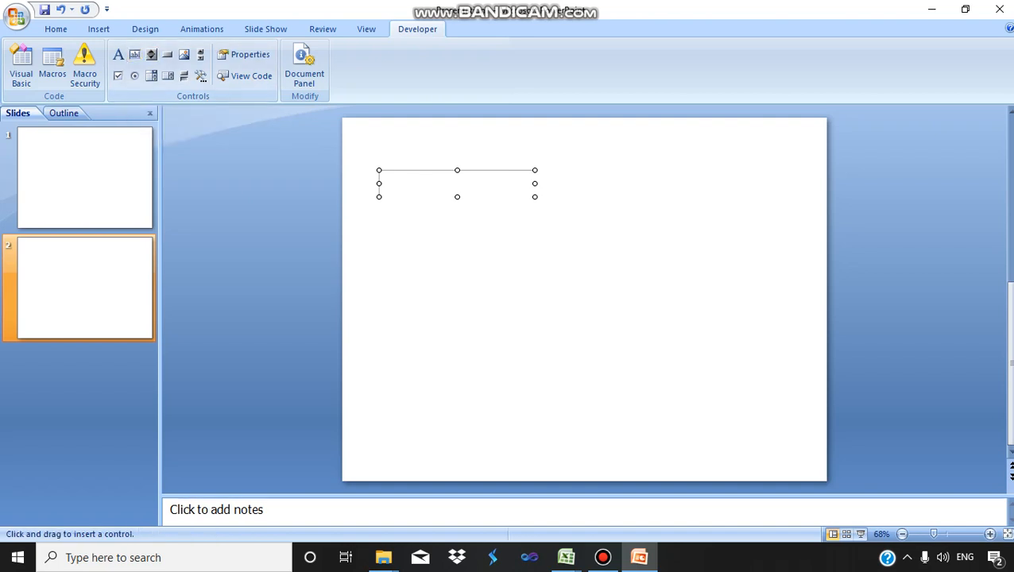
{"action": "left_click_drag", "start_coordinate": [599, 180], "coordinate": [760, 162]}
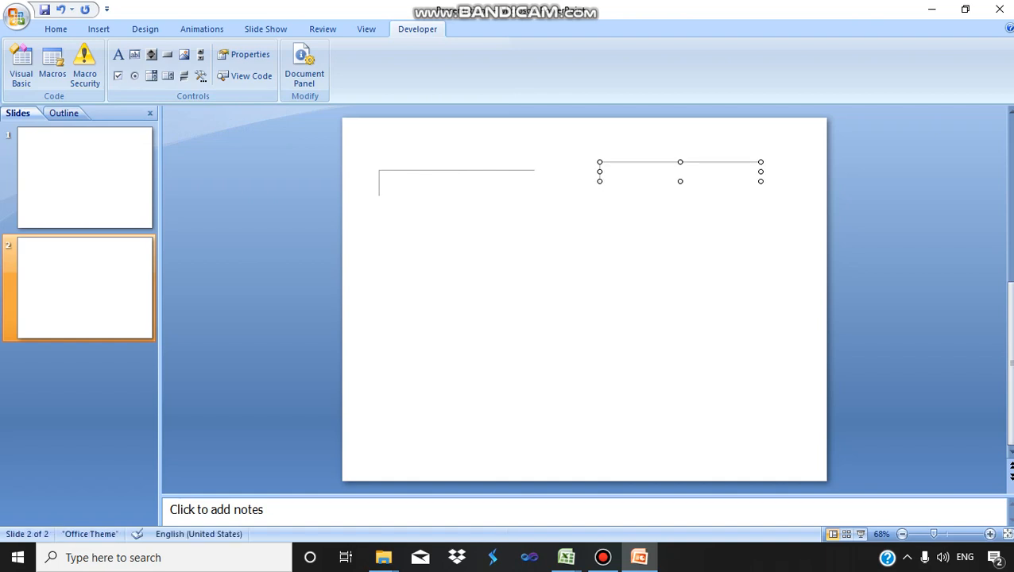
- Make both text boxes slightly taller, extending the left one upward to about 45 high and the right one downward
{"action": "left_click_drag", "start_coordinate": [599, 181], "coordinate": [599, 188]}
{"action": "left_click", "coordinate": [457, 184]}
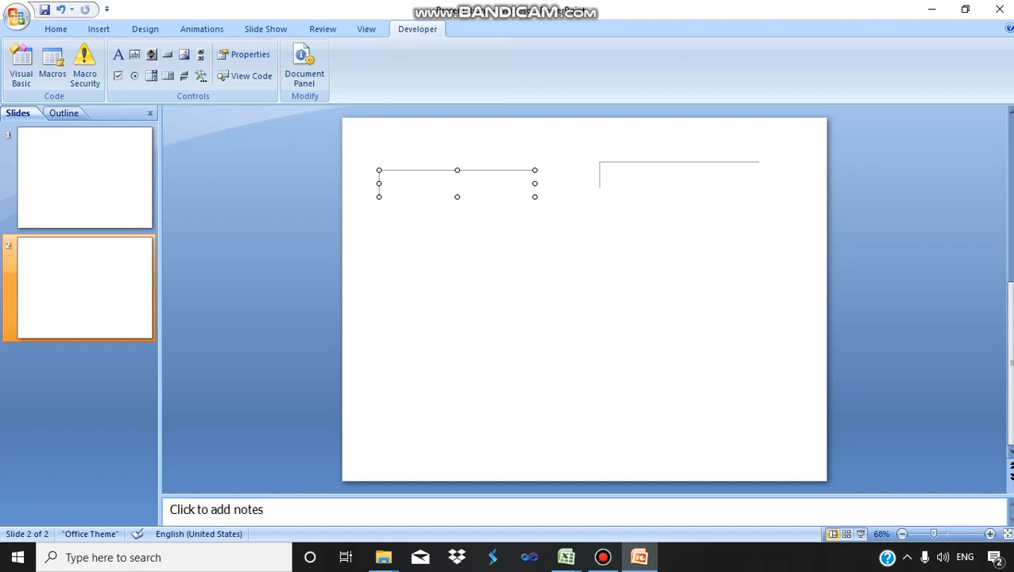
{"action": "left_click_drag", "start_coordinate": [456, 170], "coordinate": [457, 166]}
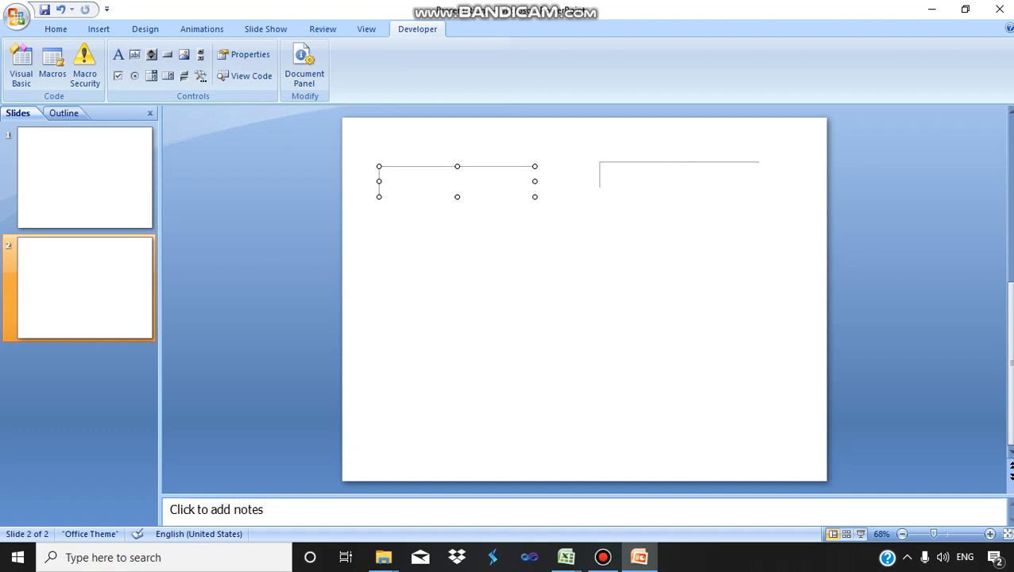
{"action": "left_click", "coordinate": [679, 175]}
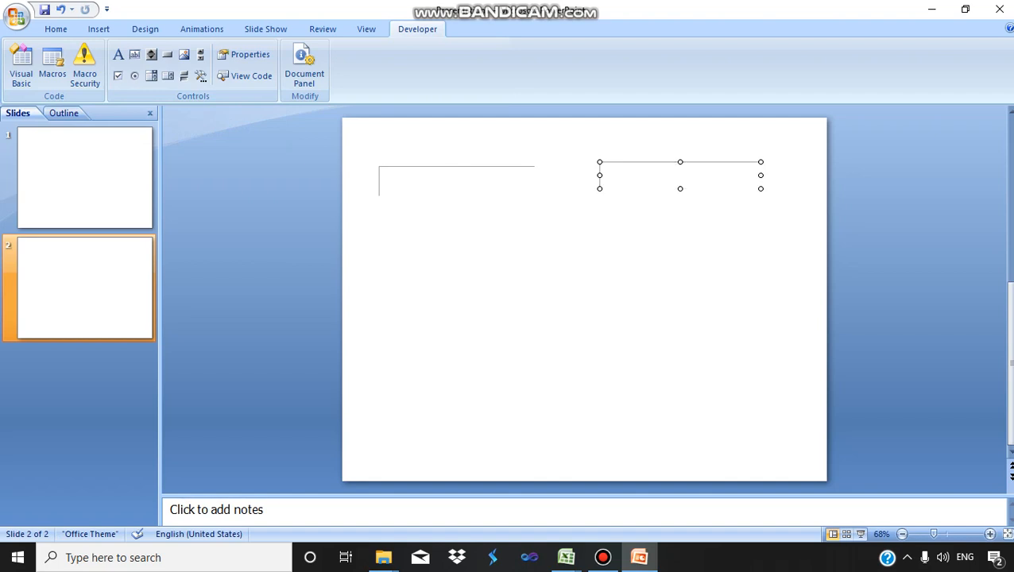
{"action": "left_click_drag", "start_coordinate": [680, 188], "coordinate": [680, 192]}
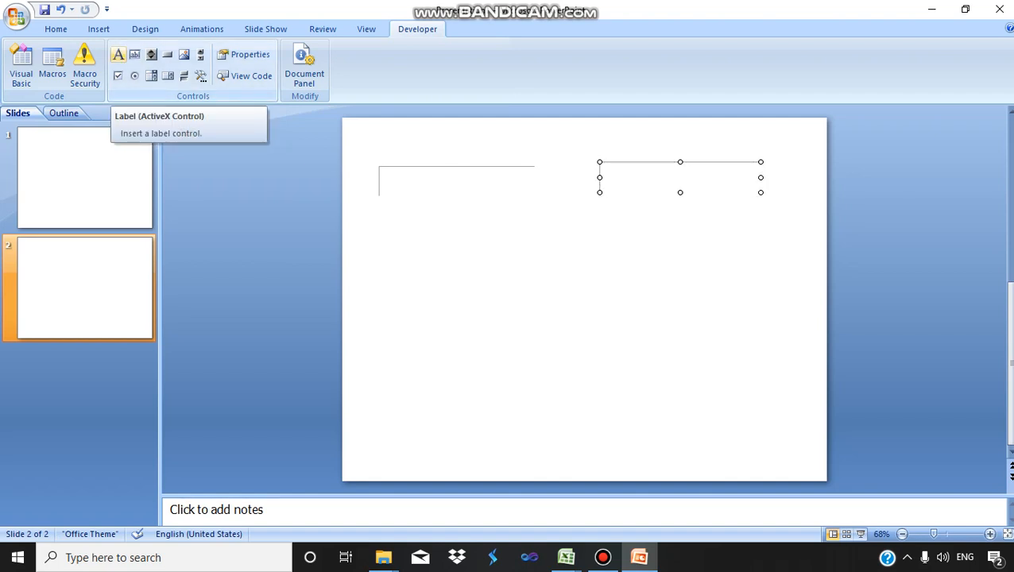
- Insert a label control about 187 by 57 mid-slide and a command button about 193 by 74 below it
{"action": "left_click", "coordinate": [118, 54]}
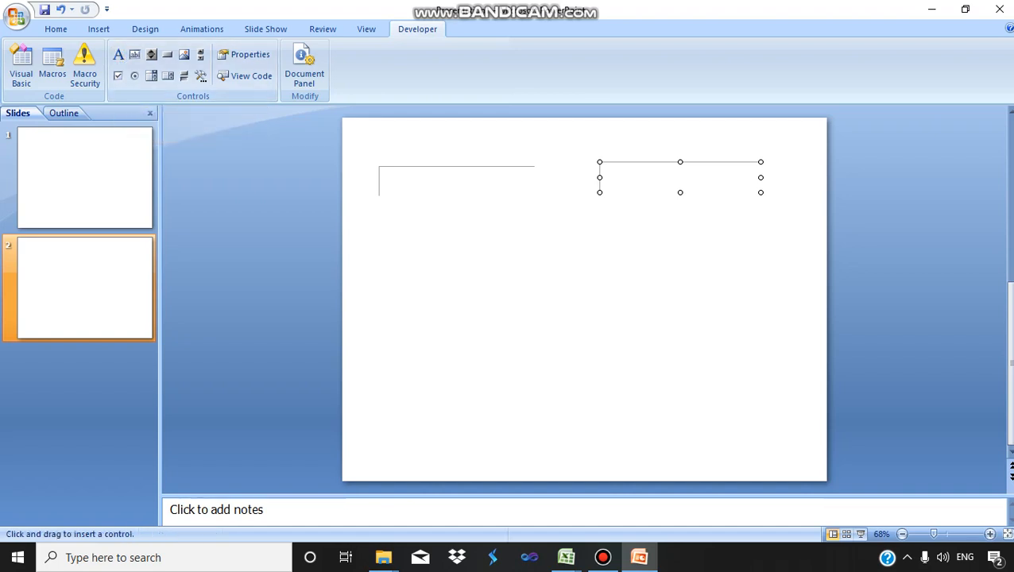
{"action": "left_click_drag", "start_coordinate": [511, 272], "coordinate": [626, 303]}
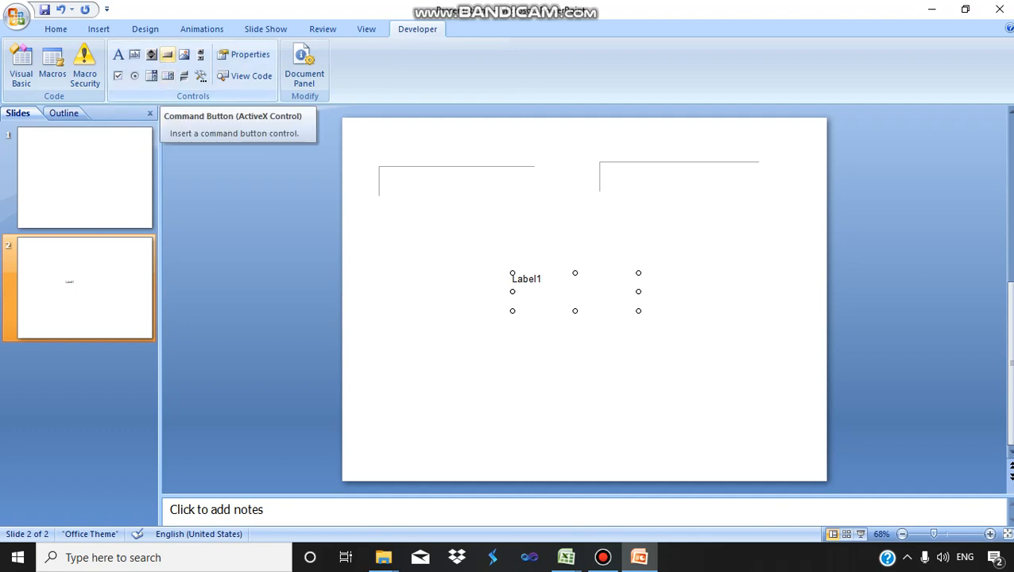
{"action": "left_click", "coordinate": [167, 54]}
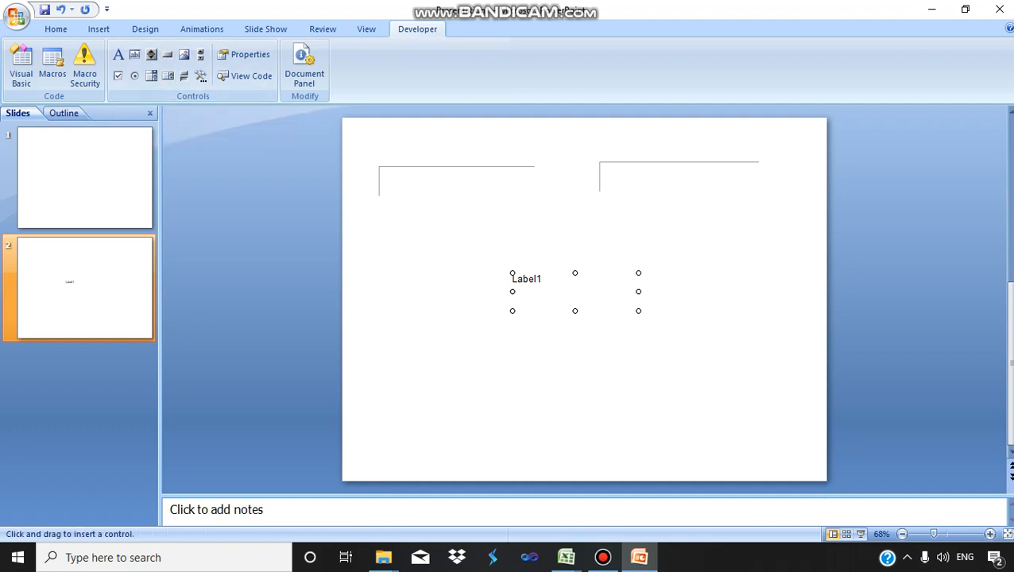
{"action": "left_click_drag", "start_coordinate": [481, 376], "coordinate": [611, 425]}
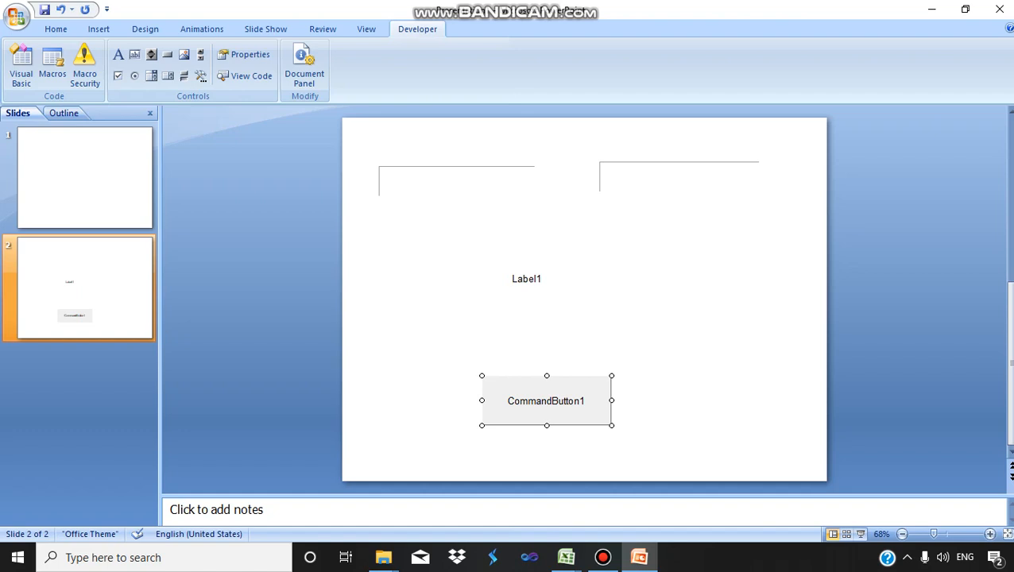
- Replace the command button's caption with Click by editing its text directly on the slide
{"action": "right_click", "coordinate": [541, 393]}
{"action": "left_click", "coordinate": [679, 349]}
{"action": "left_click", "coordinate": [546, 401]}
{"action": "right_click", "coordinate": [547, 388]}
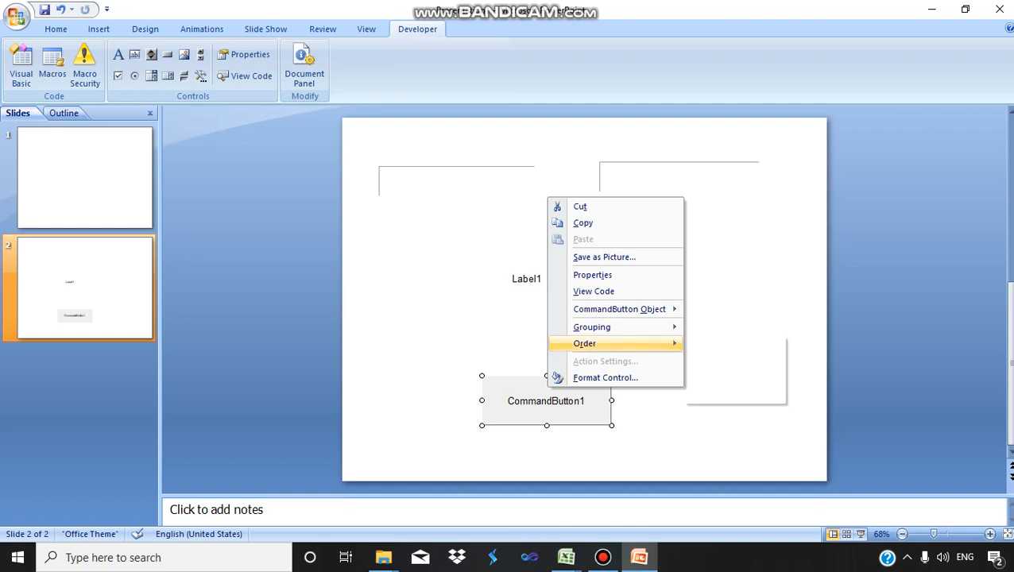
{"action": "mouse_move", "coordinate": [620, 309]}
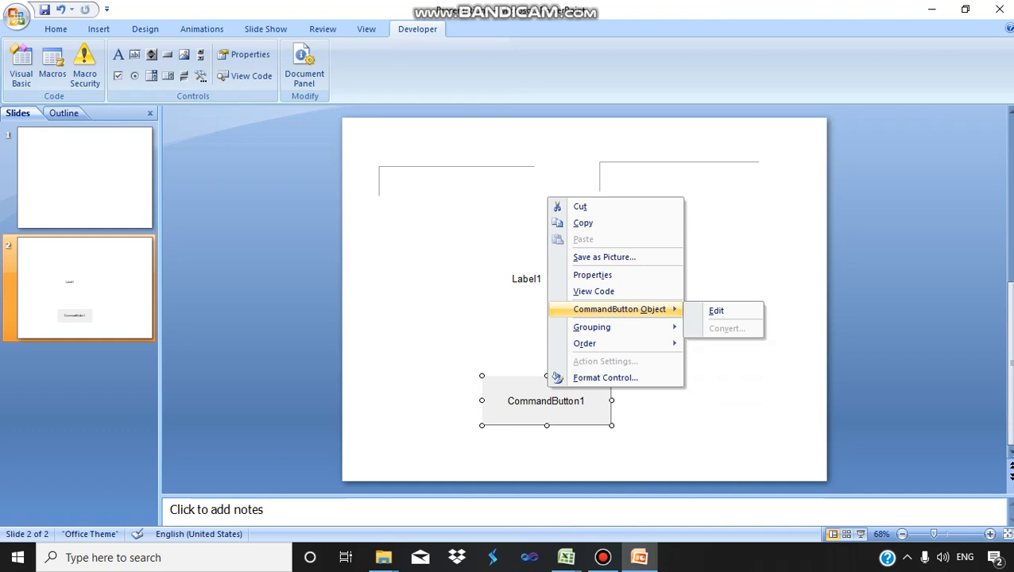
{"action": "left_click", "coordinate": [716, 310]}
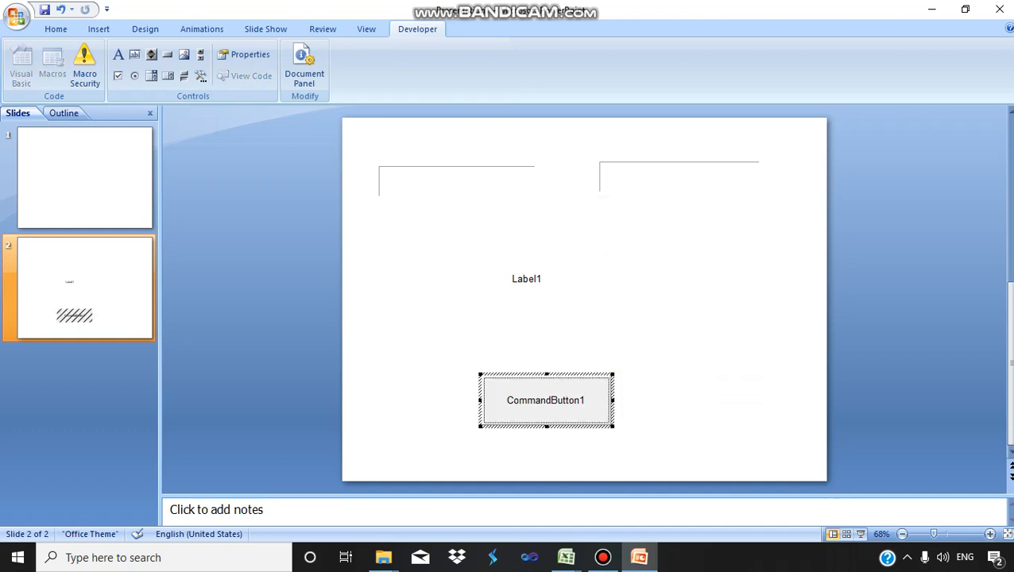
{"action": "key", "text": "BackSpace"}
{"action": "key", "text": "BackSpace"}
{"action": "key", "text": "BackSpace"}
{"action": "key", "text": "BackSpace"}
{"action": "key", "text": "BackSpace"}
{"action": "key", "text": "BackSpace"}
{"action": "key", "text": "BackSpace"}
{"action": "key", "text": "BackSpace"}
{"action": "key", "text": "BackSpace"}
{"action": "key", "text": "BackSpace"}
{"action": "key", "text": "BackSpace"}
{"action": "key", "text": "BackSpace"}
{"action": "key", "text": "BackSpace"}
{"action": "type", "text": "lick"}
{"action": "key", "text": "Escape"}
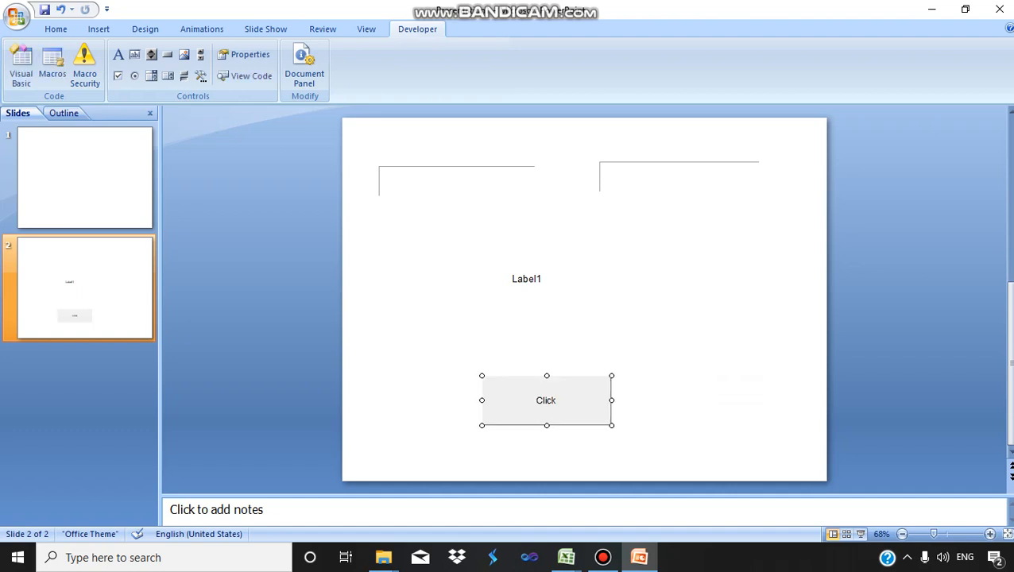
- Open the command button's properties and set its BackColor to bright cyan from the colour palette
{"action": "right_click", "coordinate": [556, 390]}
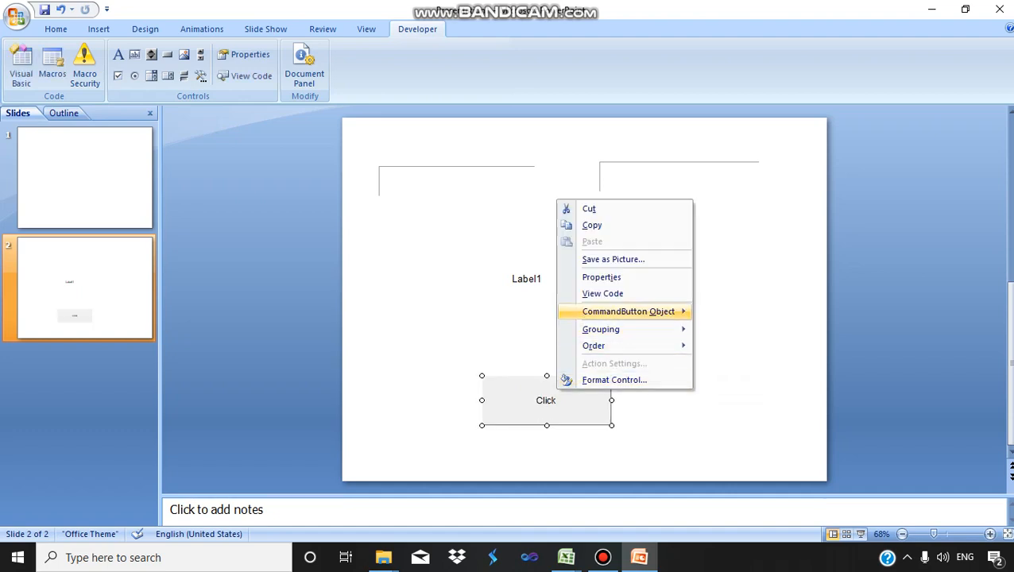
{"action": "left_click", "coordinate": [601, 277]}
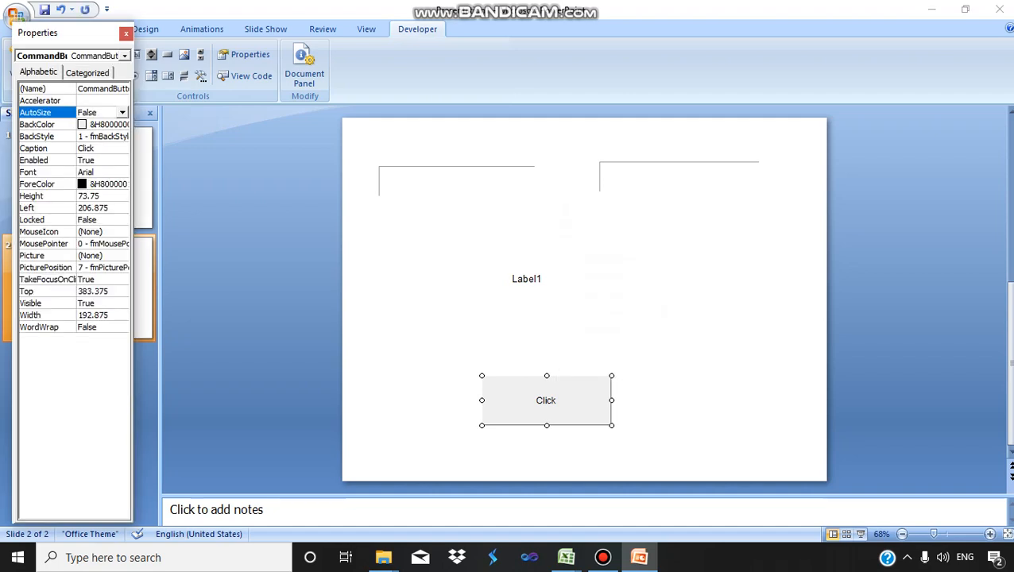
{"action": "left_click", "coordinate": [48, 125]}
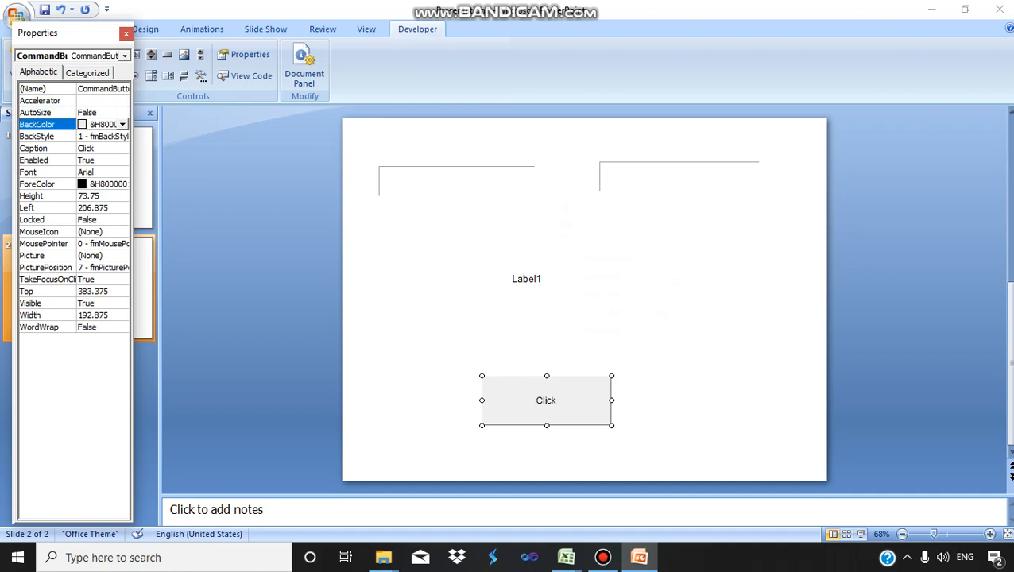
{"action": "left_click", "coordinate": [122, 125]}
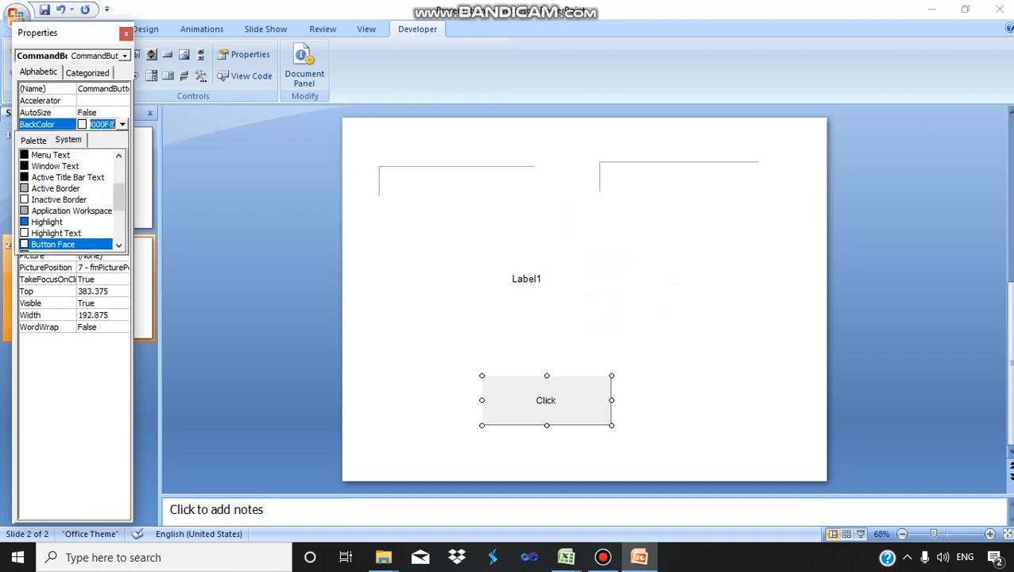
{"action": "left_click", "coordinate": [33, 141]}
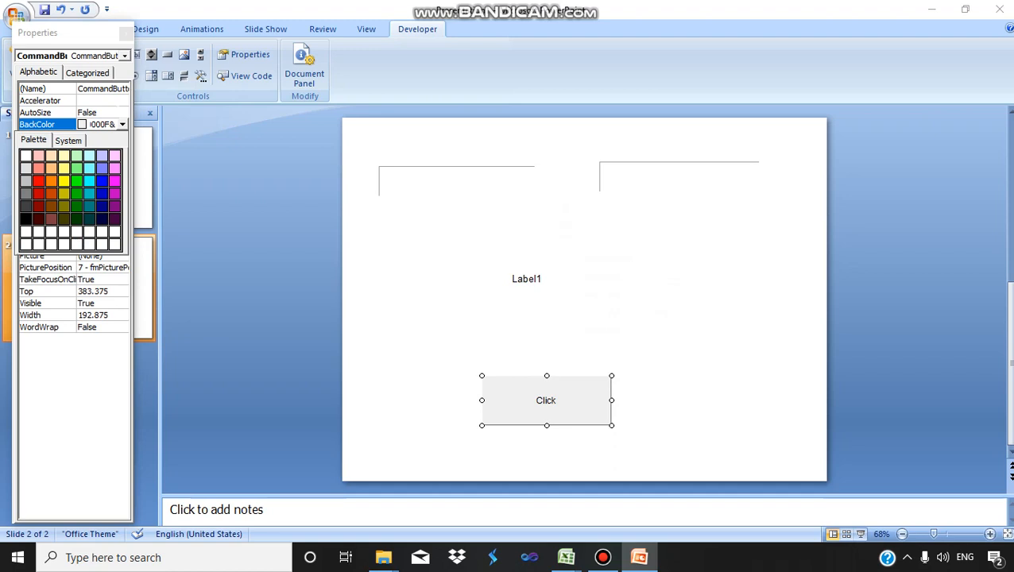
{"action": "left_click", "coordinate": [89, 181]}
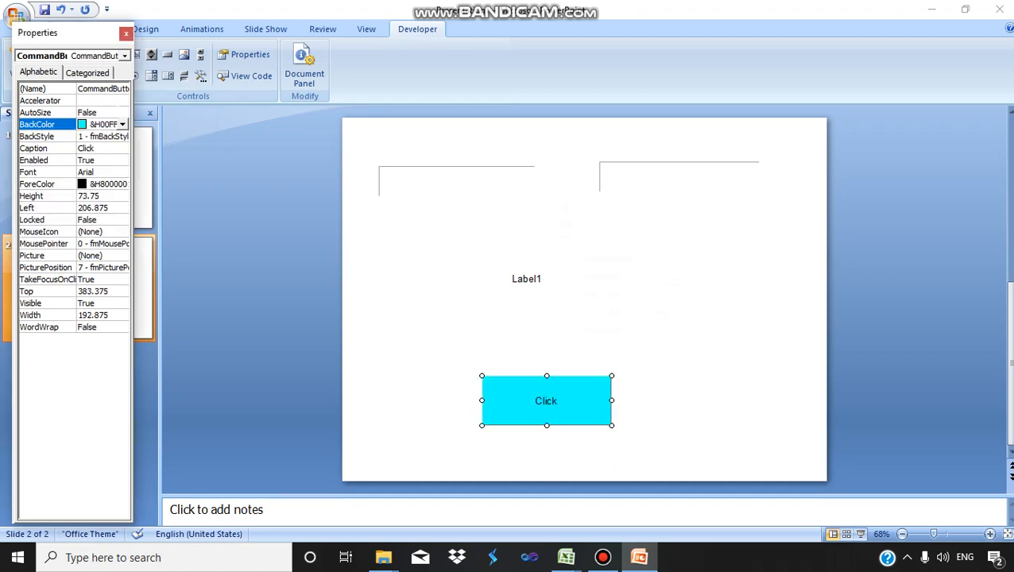
- Set the command button's ForeColor to bright red from the colour palette
{"action": "left_click", "coordinate": [457, 182]}
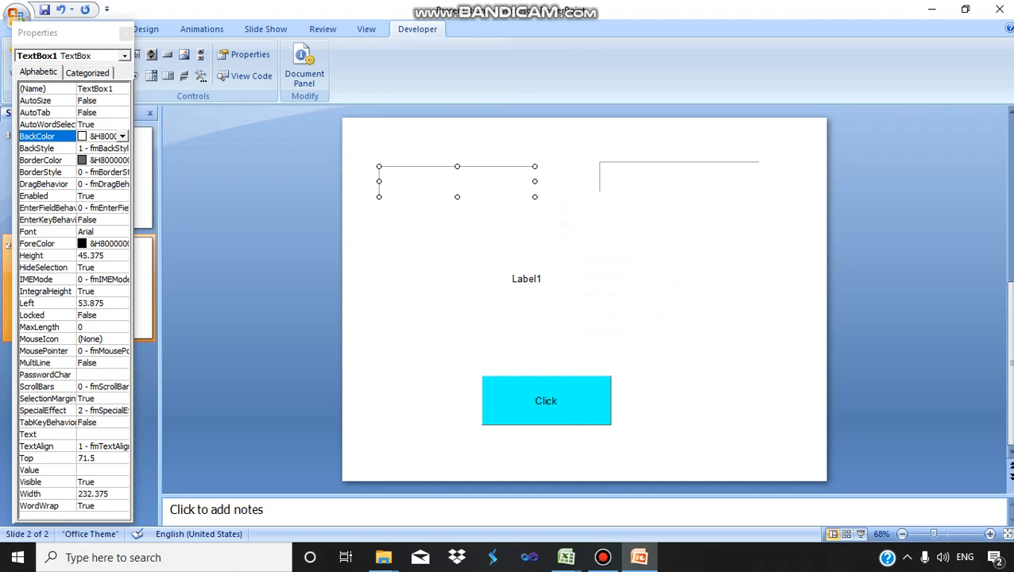
{"action": "left_click", "coordinate": [546, 401]}
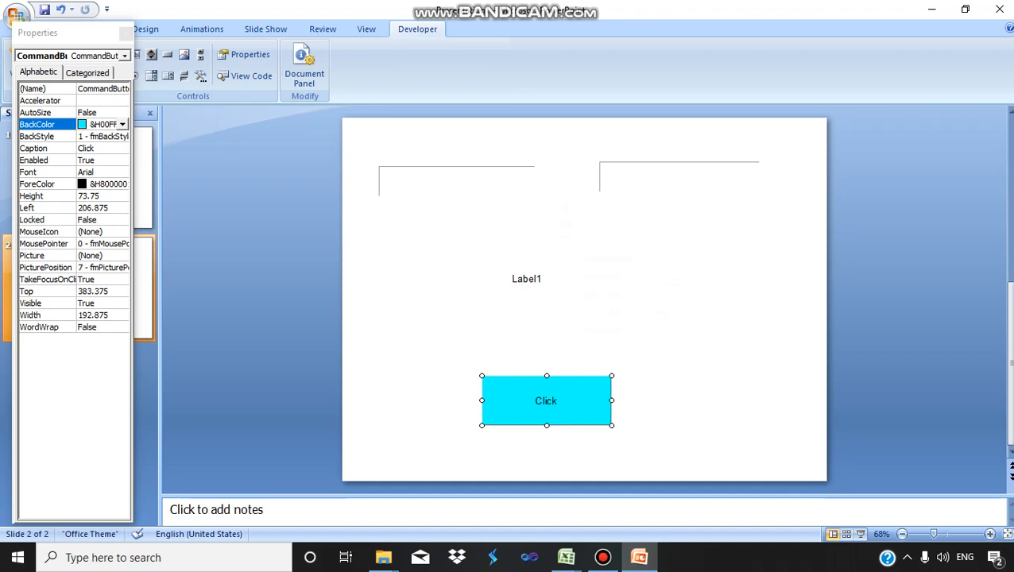
{"action": "left_click", "coordinate": [100, 184]}
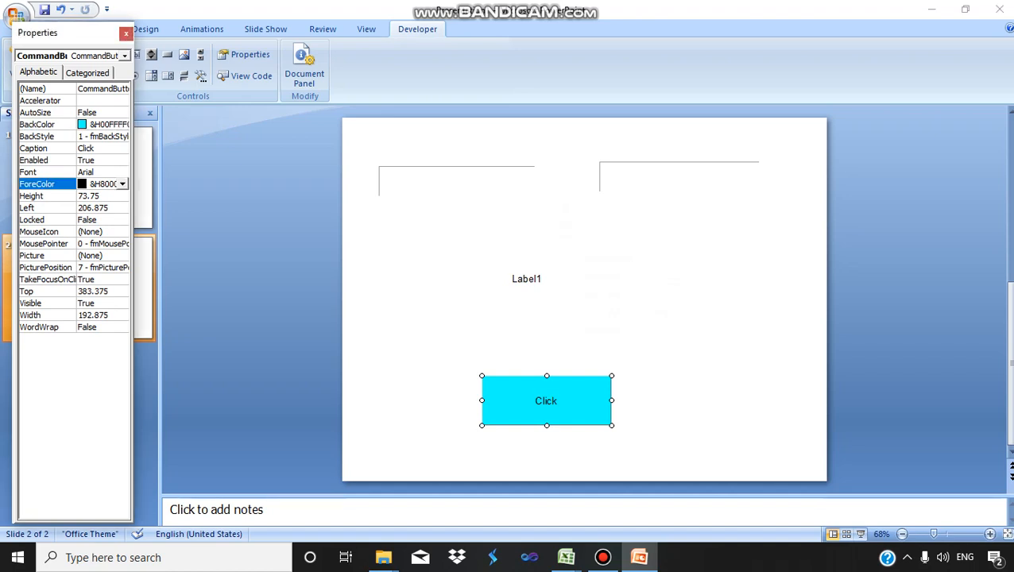
{"action": "left_click", "coordinate": [122, 184]}
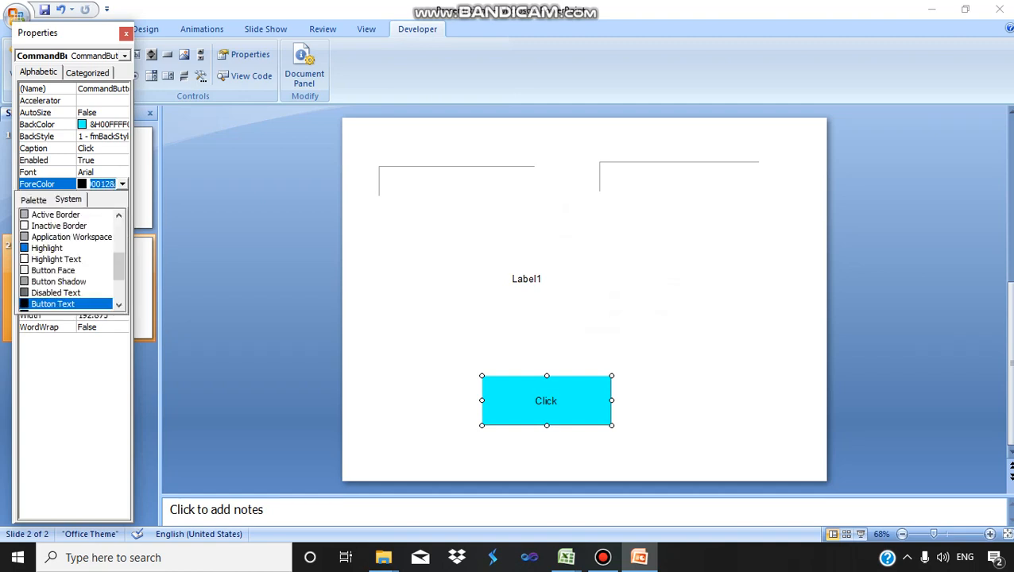
{"action": "left_click", "coordinate": [33, 200]}
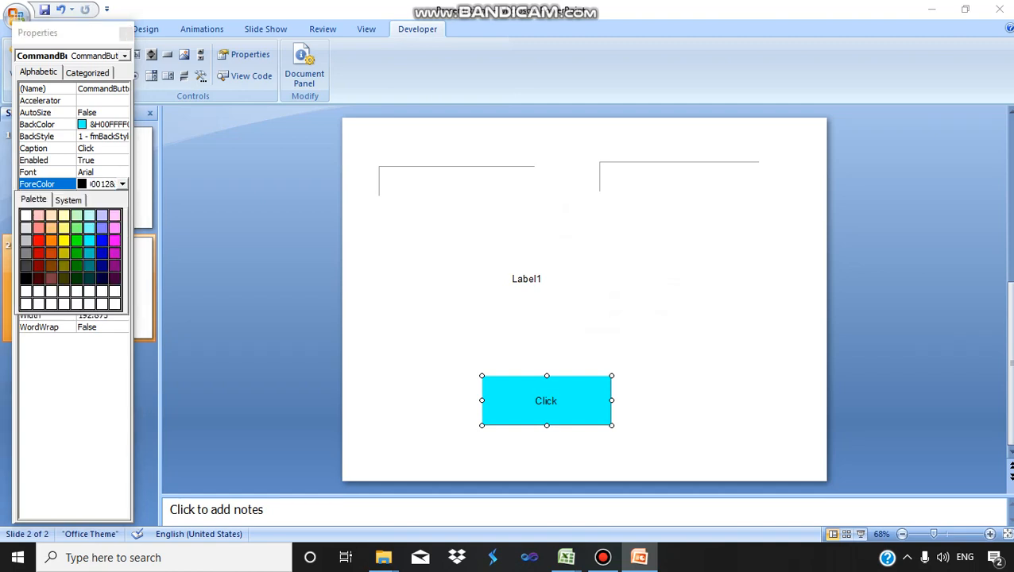
{"action": "left_click", "coordinate": [38, 240]}
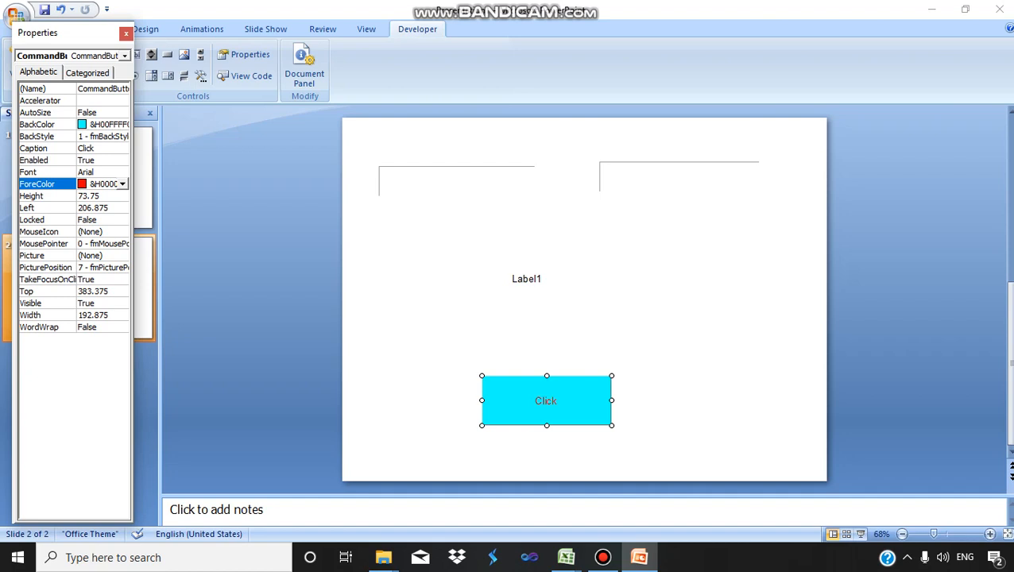
{"action": "left_click", "coordinate": [429, 329]}
- Set the BackColor of the label in the middle of the slide to light pink from the colour palette
{"action": "left_click", "coordinate": [556, 289]}
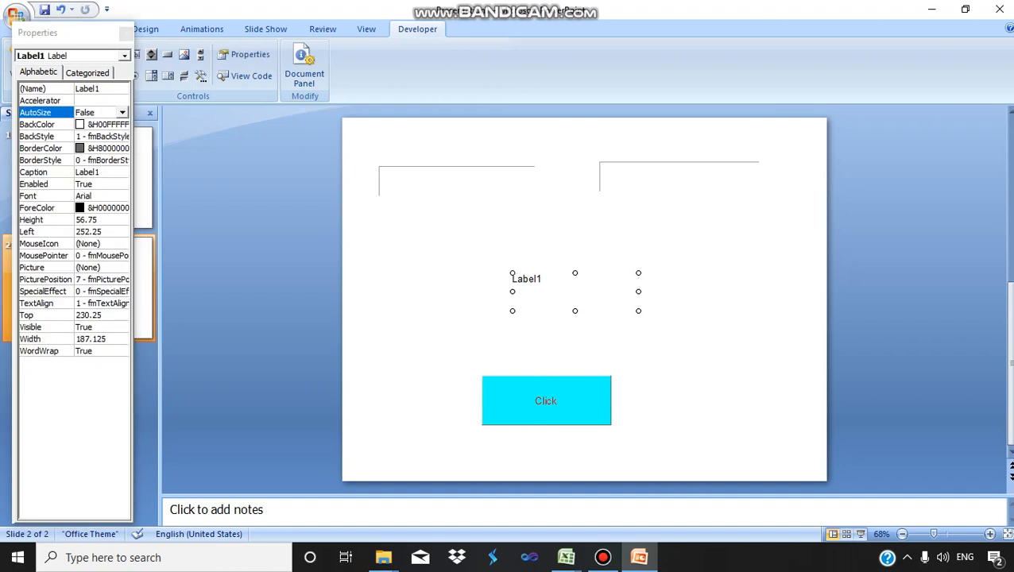
{"action": "right_click", "coordinate": [534, 289]}
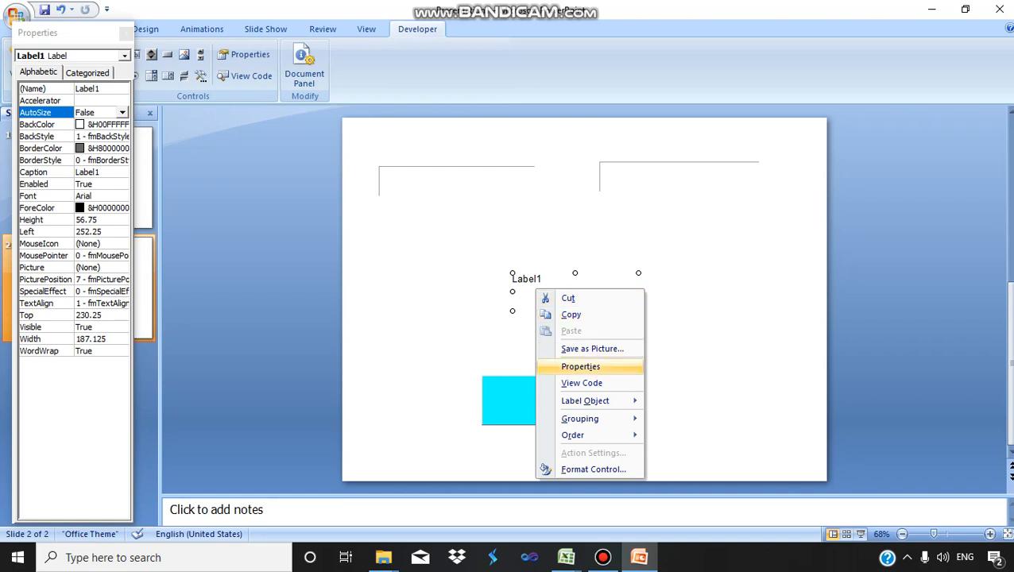
{"action": "key", "text": "Return"}
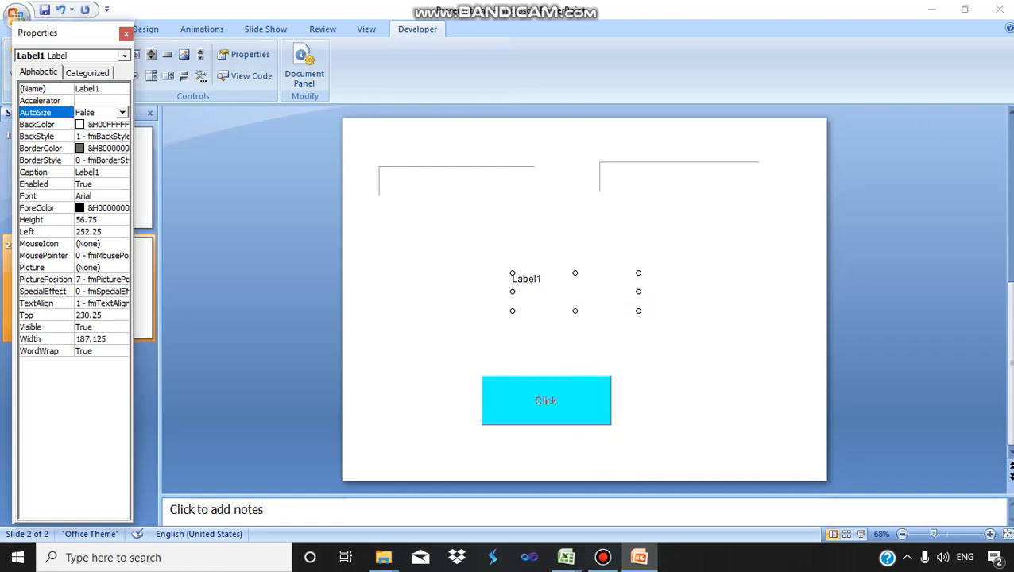
{"action": "left_click", "coordinate": [46, 124]}
{"action": "left_click", "coordinate": [122, 125]}
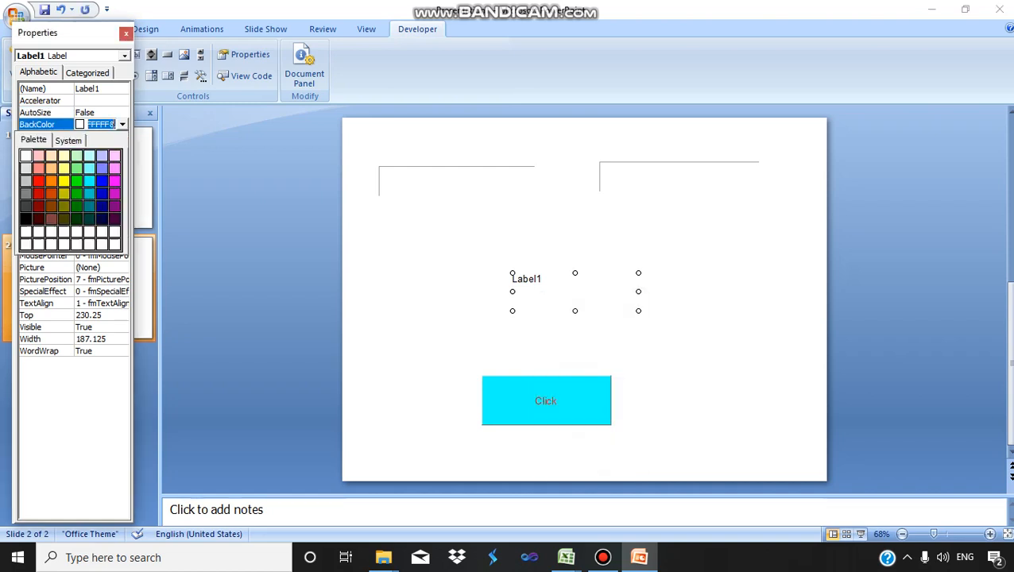
{"action": "left_click", "coordinate": [39, 156]}
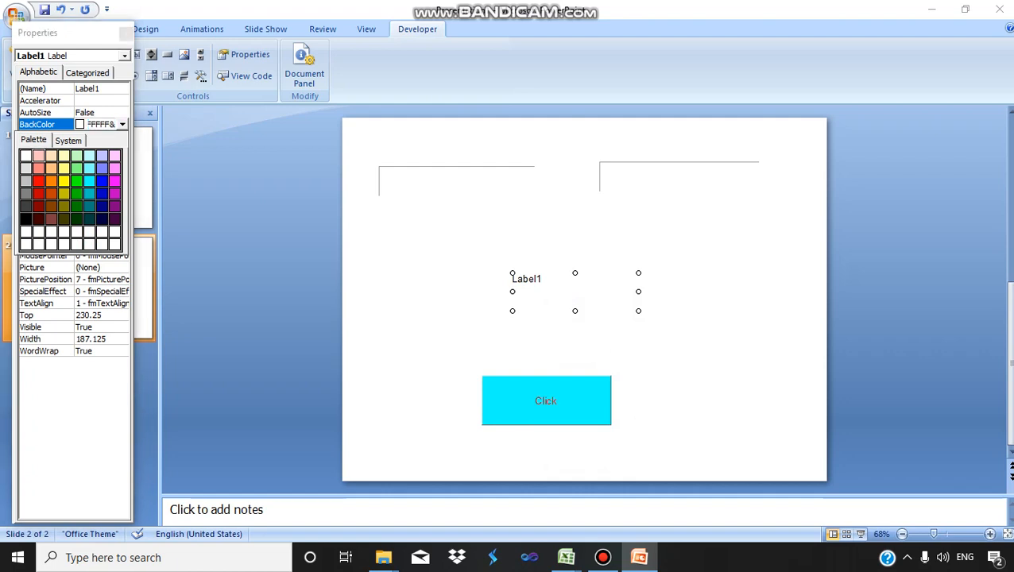
{"action": "left_click", "coordinate": [590, 283]}
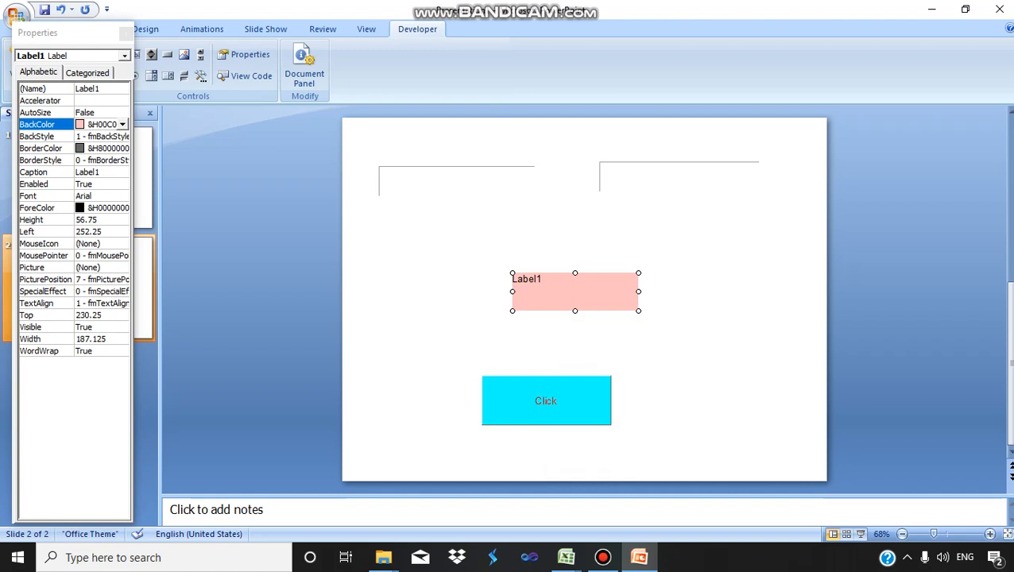
{"action": "right_click", "coordinate": [590, 283]}
{"action": "key", "text": "Escape"}
{"action": "left_click", "coordinate": [690, 320]}
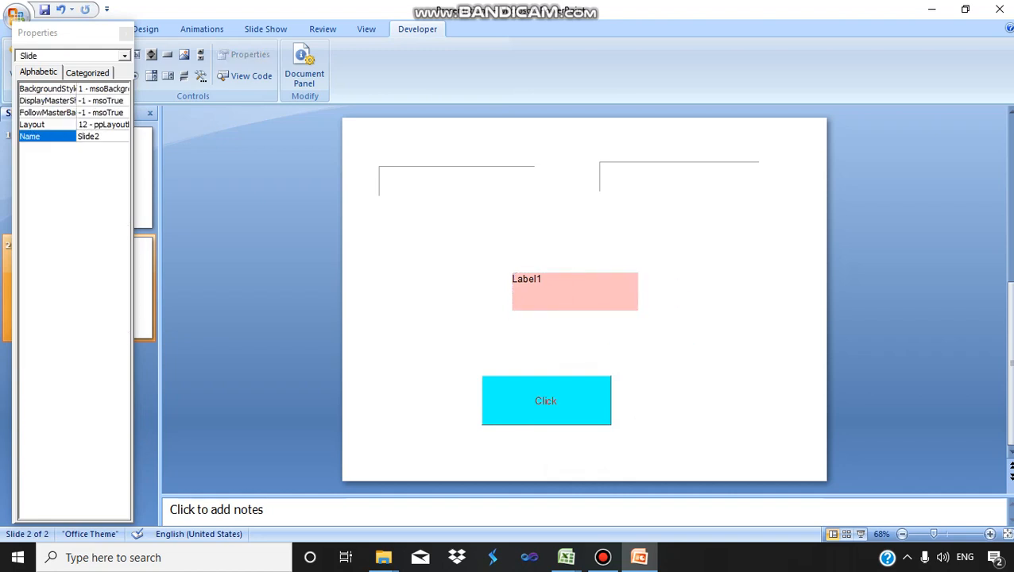
{"action": "left_click", "coordinate": [612, 294]}
{"action": "right_click", "coordinate": [610, 278]}
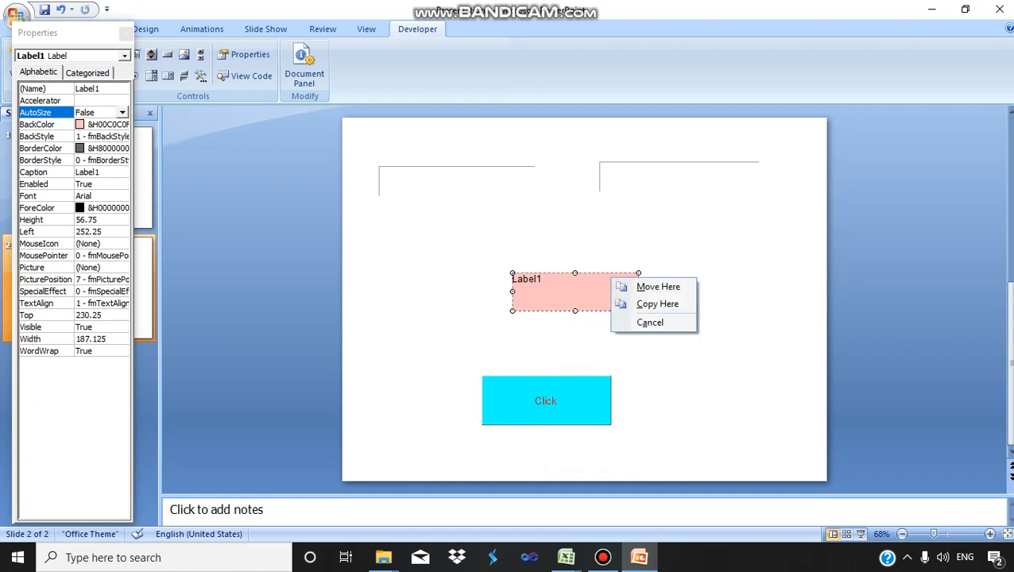
{"action": "key", "text": "Escape"}
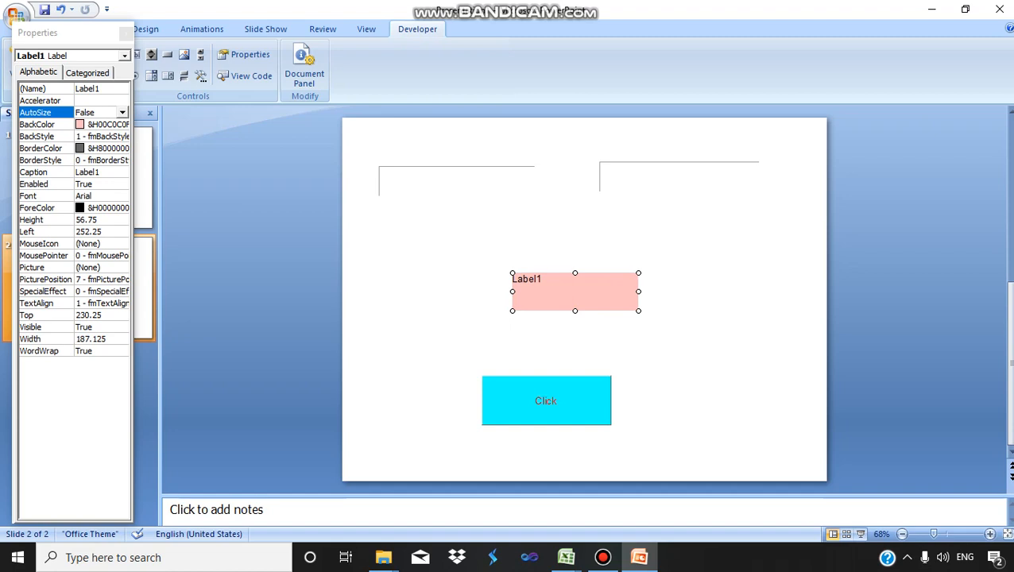
- Set the BackColor of TextBox1 to light yellow from the colour palette
{"action": "left_click", "coordinate": [457, 182]}
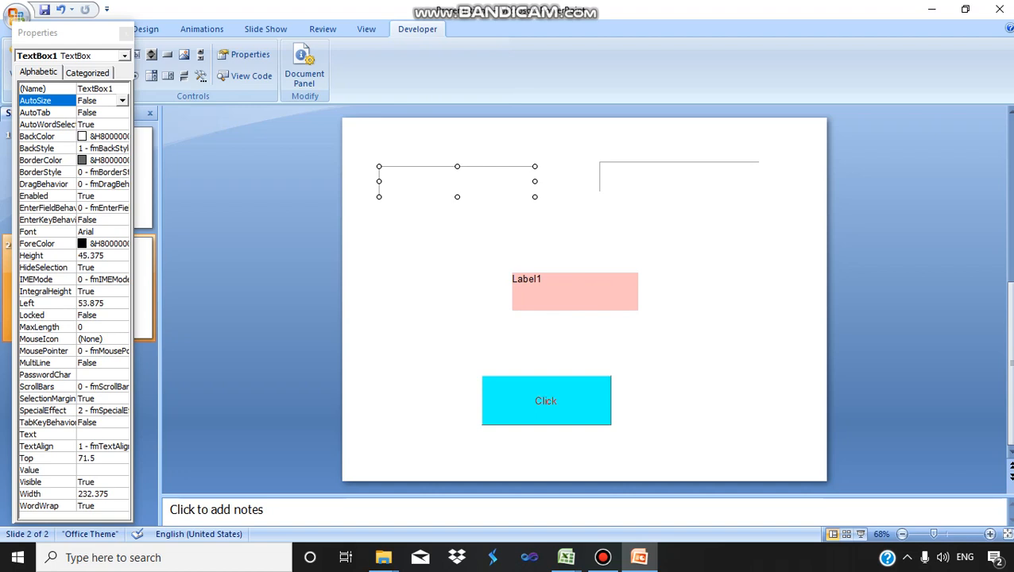
{"action": "left_click", "coordinate": [37, 136]}
{"action": "left_click", "coordinate": [123, 136]}
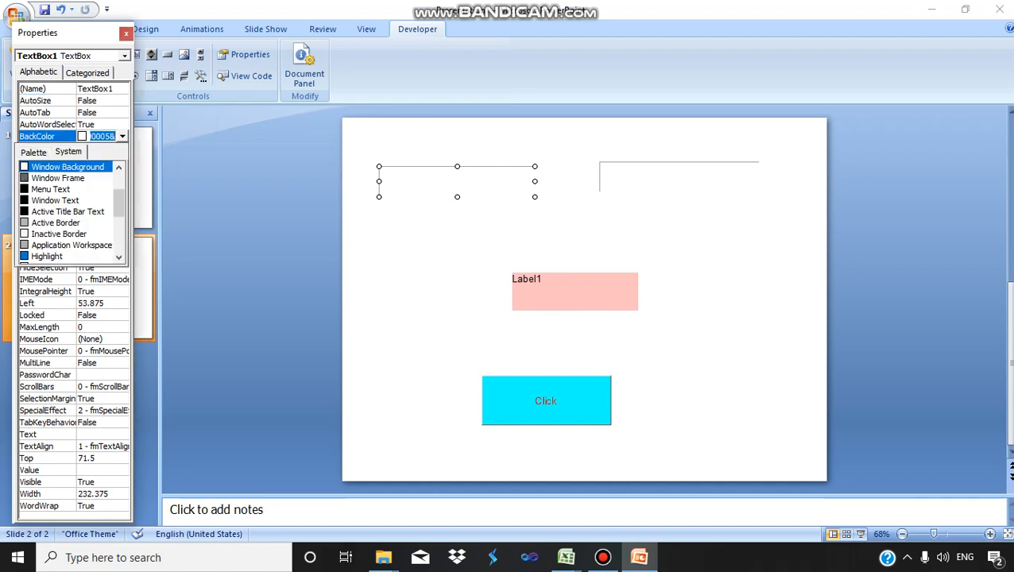
{"action": "left_click", "coordinate": [33, 150]}
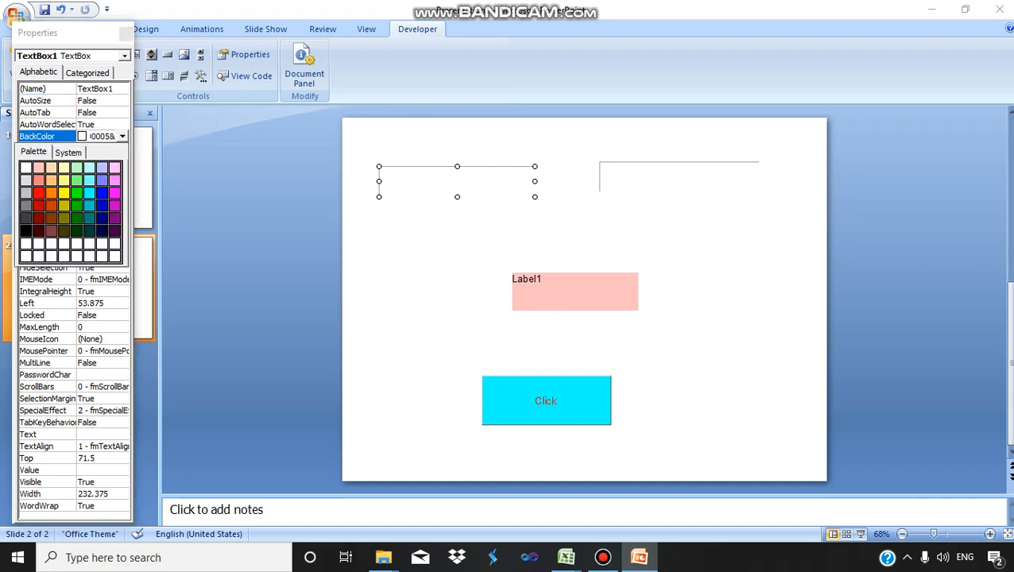
{"action": "left_click", "coordinate": [64, 167]}
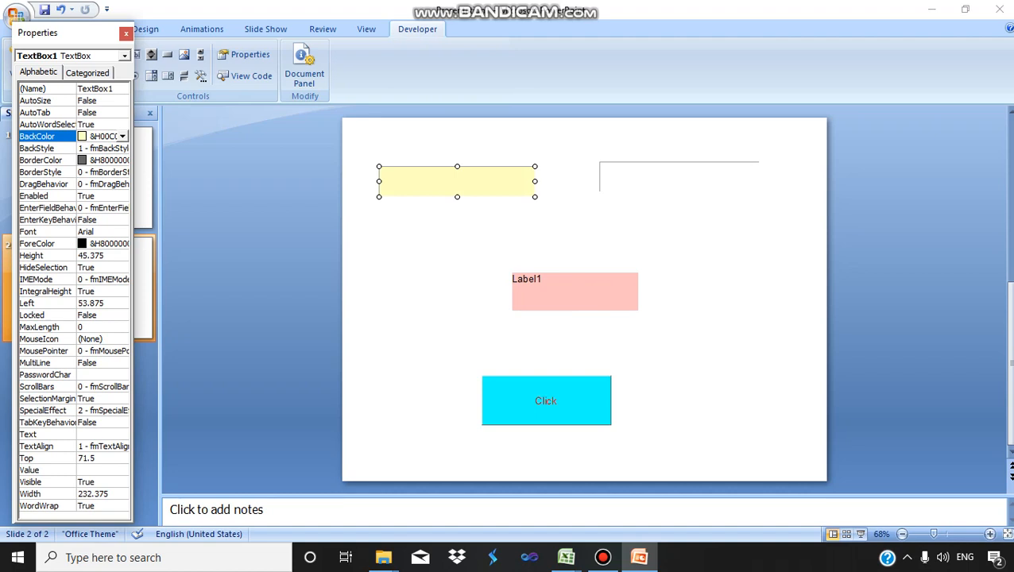
- Set the BackColor of TextBox2 to the same light yellow from the colour palette
{"action": "left_click", "coordinate": [679, 177]}
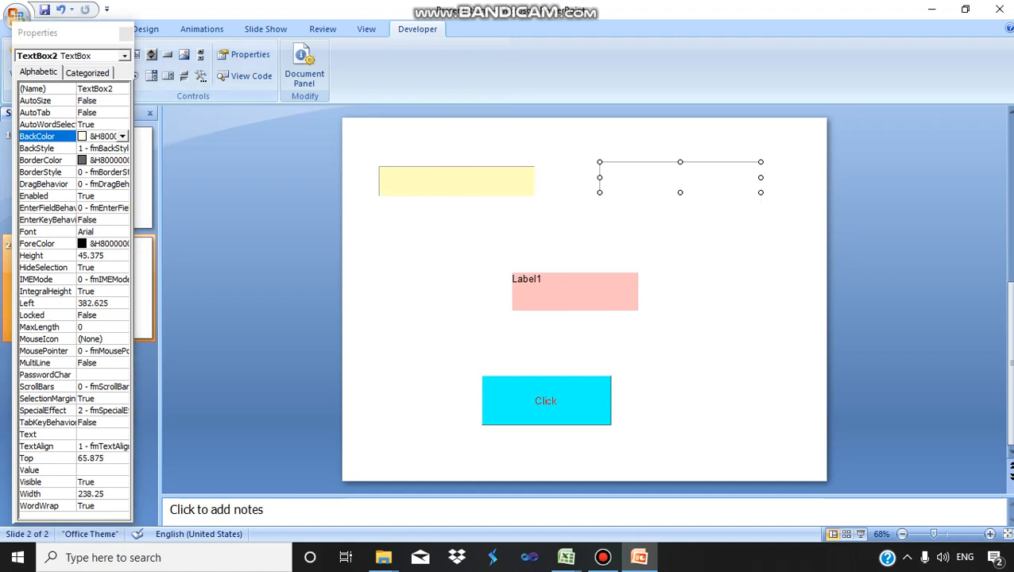
{"action": "left_click", "coordinate": [122, 136]}
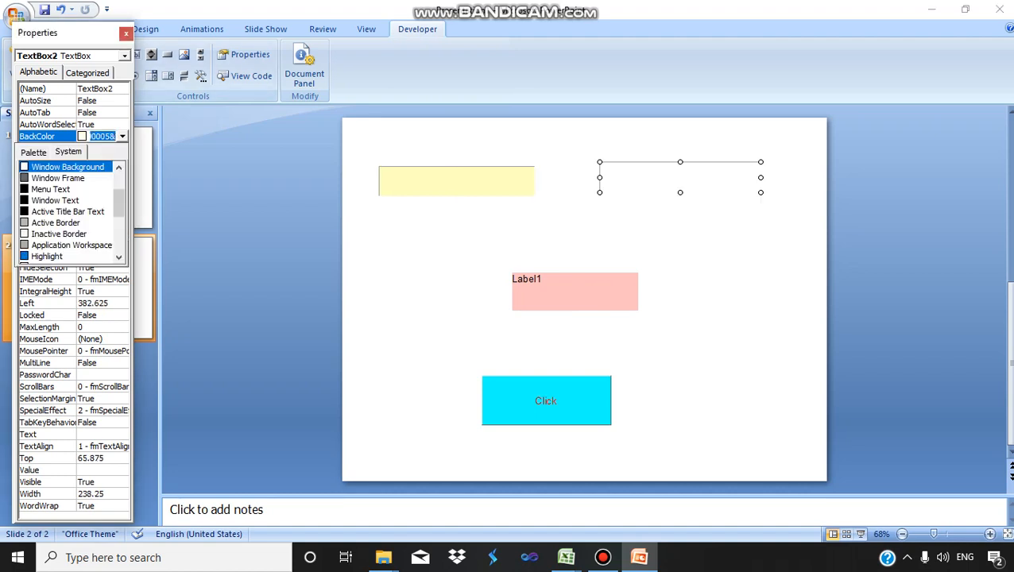
{"action": "left_click", "coordinate": [34, 152]}
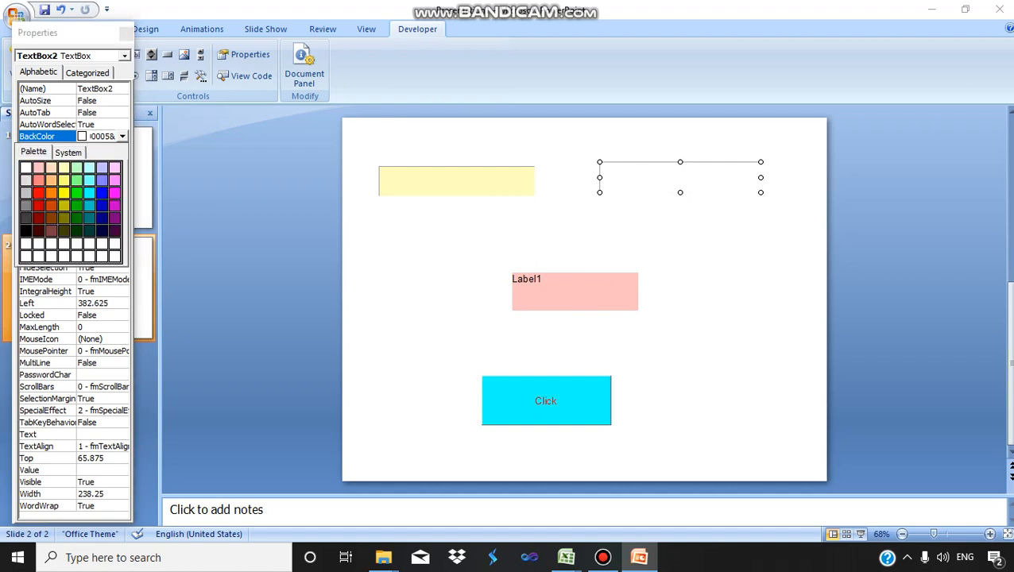
{"action": "left_click", "coordinate": [63, 168]}
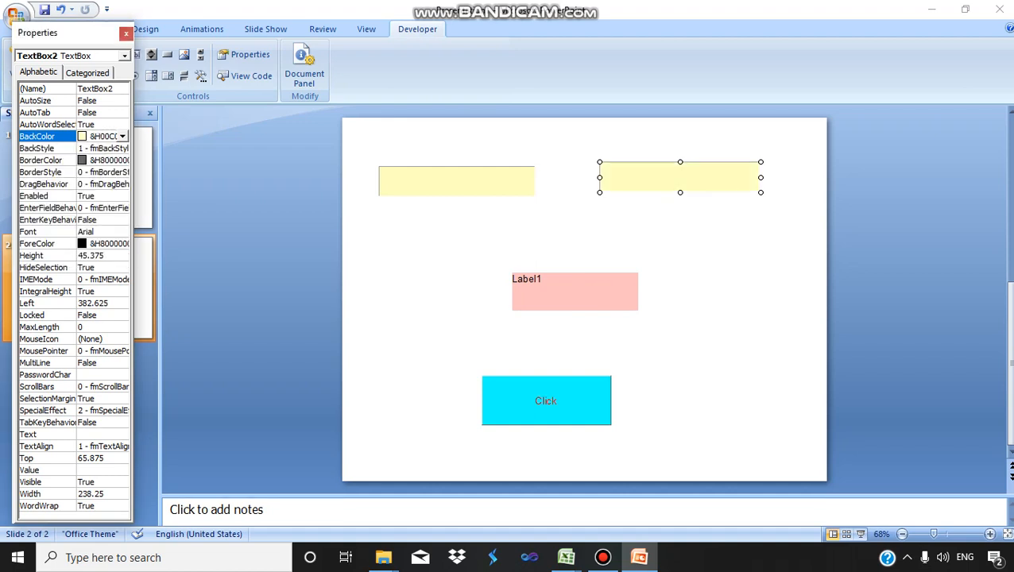
{"action": "left_click", "coordinate": [574, 292]}
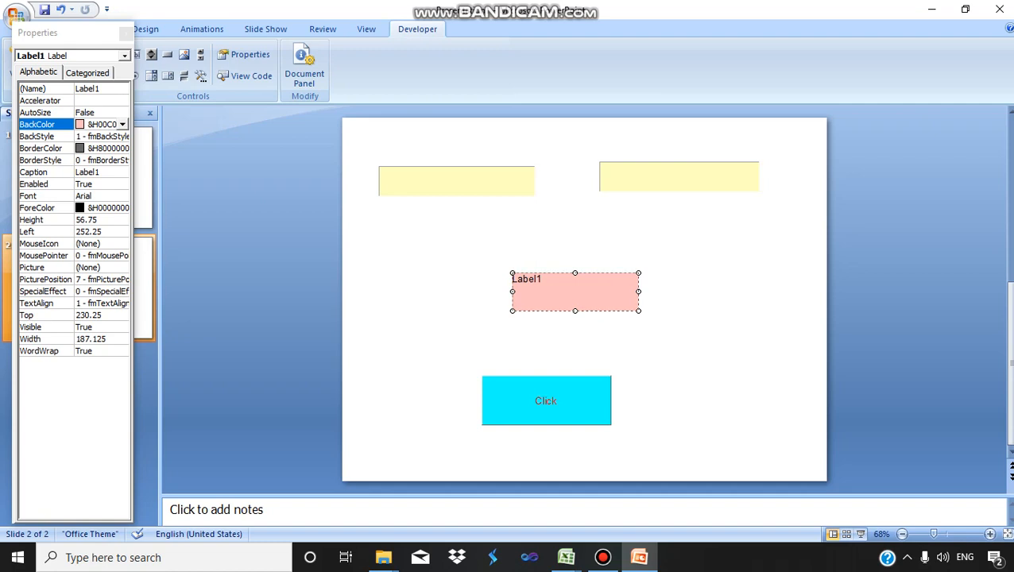
{"action": "right_click", "coordinate": [560, 286]}
{"action": "key", "text": "Escape"}
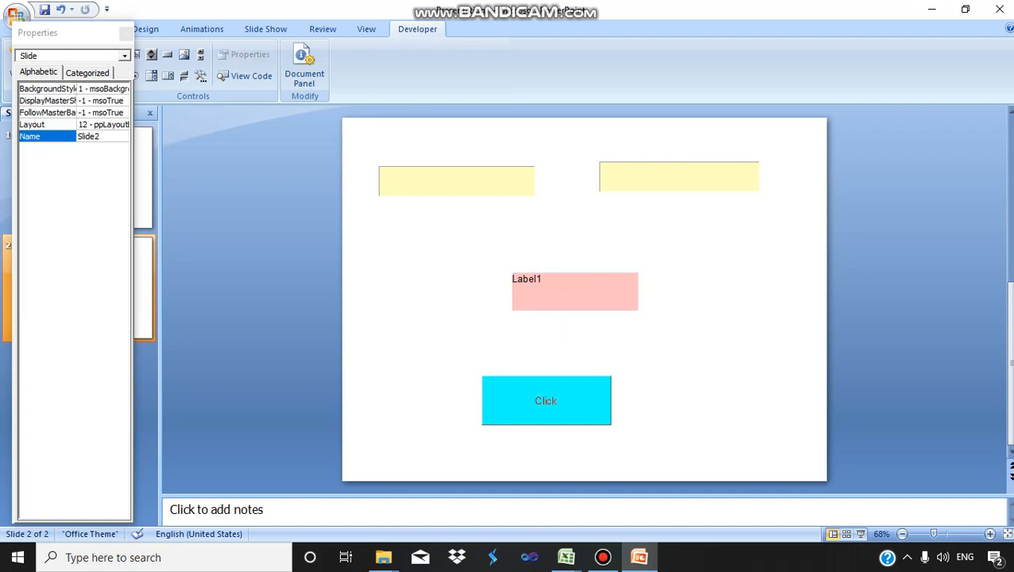
- Delete the label's caption by editing its text directly on the slide, and close the control properties
{"action": "left_click", "coordinate": [575, 292]}
{"action": "right_click", "coordinate": [561, 282]}
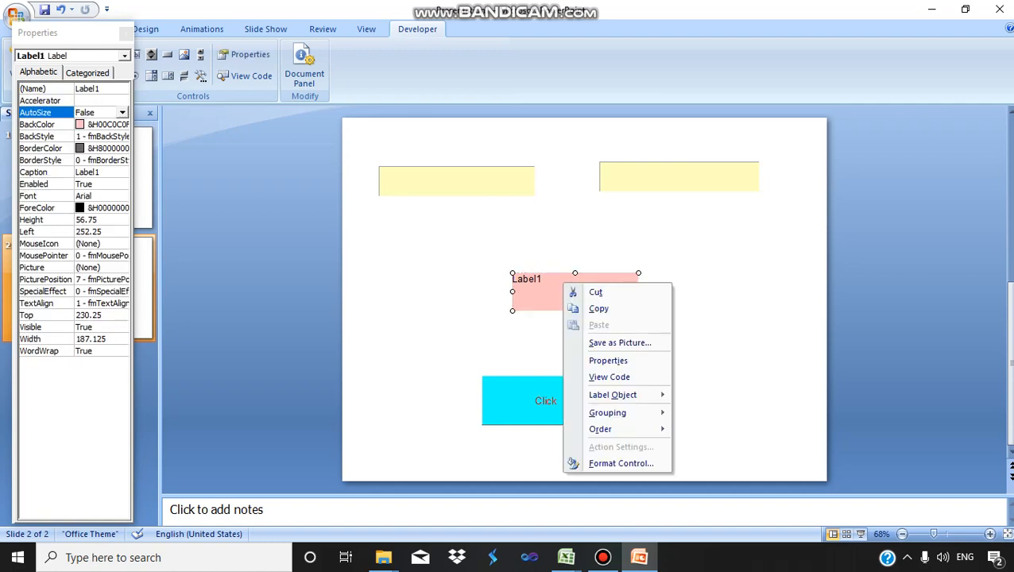
{"action": "mouse_move", "coordinate": [614, 395]}
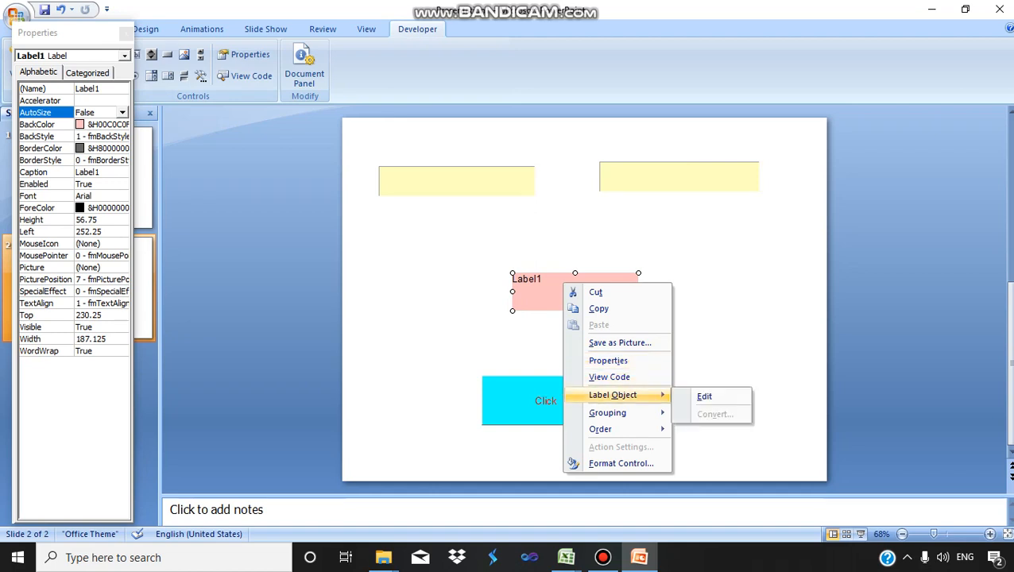
{"action": "left_click", "coordinate": [704, 396]}
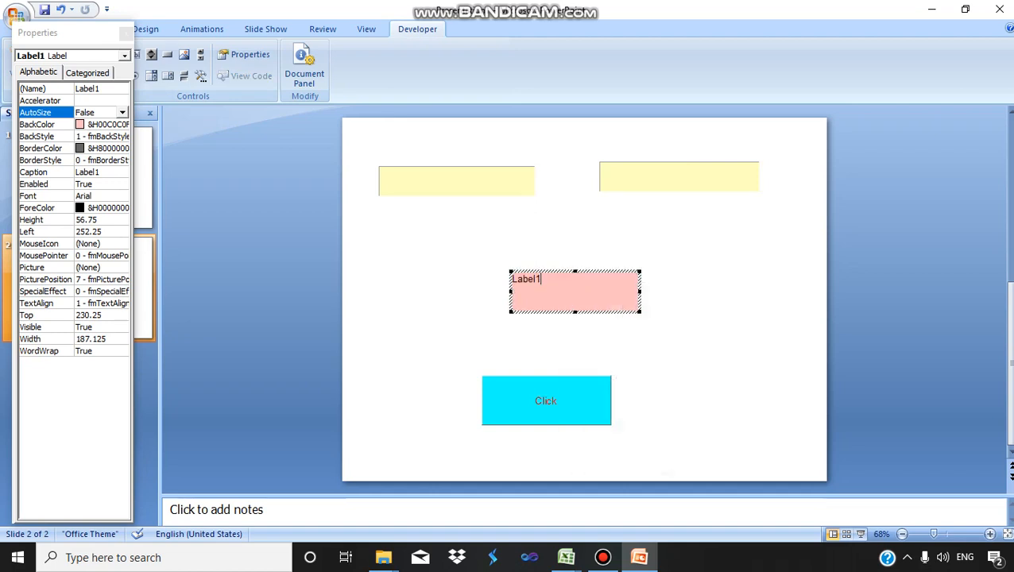
{"action": "key", "text": "BackSpace"}
{"action": "key", "text": "BackSpace"}
{"action": "key", "text": "BackSpace"}
{"action": "key", "text": "BackSpace"}
{"action": "key", "text": "BackSpace"}
{"action": "key", "text": "BackSpace"}
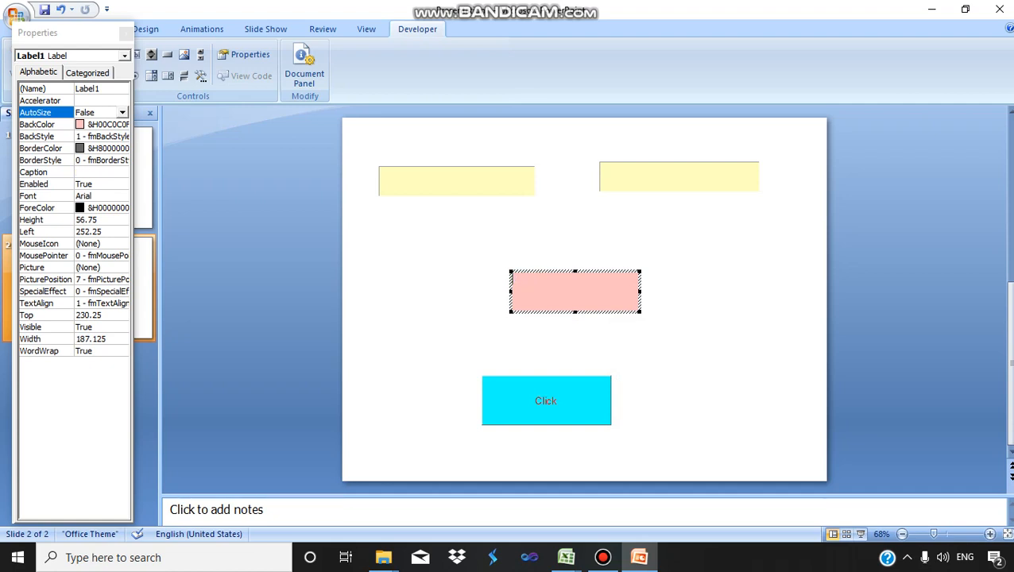
{"action": "key", "text": "Escape"}
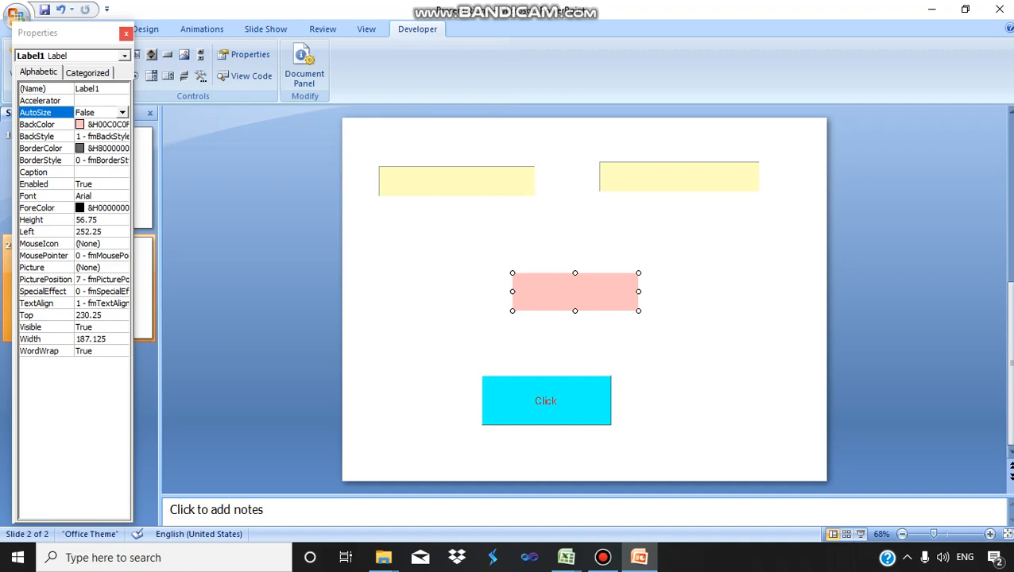
{"action": "left_click", "coordinate": [126, 33]}
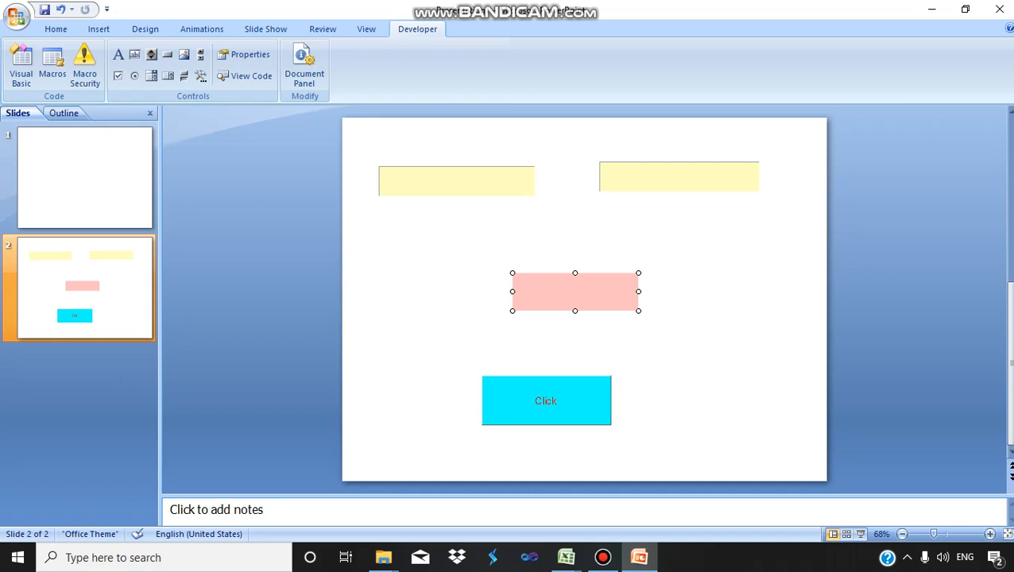
- Open the command button's Click event procedure and enter Label1.Caption as the start of its statement
{"action": "left_click", "coordinate": [545, 401]}
{"action": "double_click", "coordinate": [546, 401]}
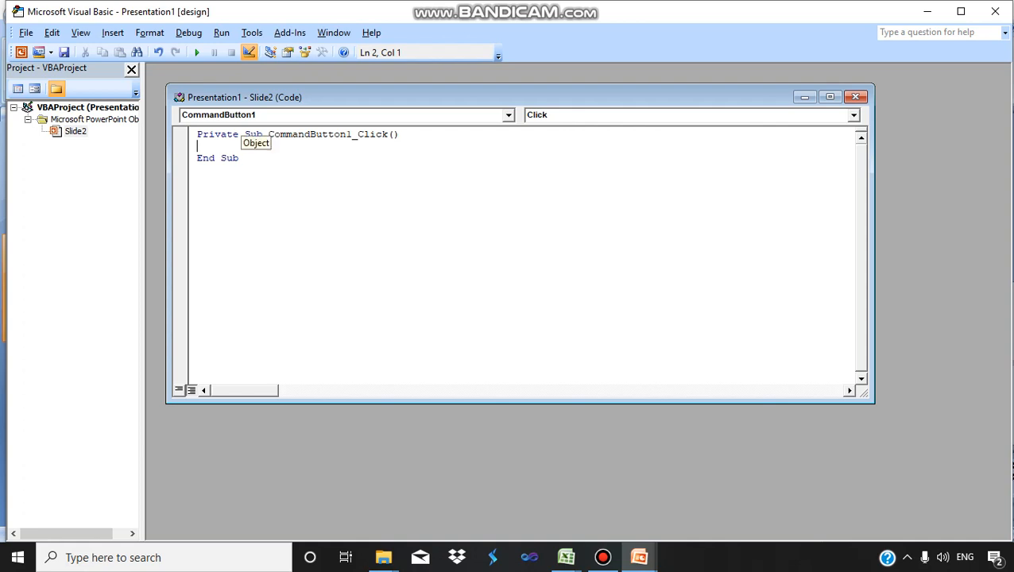
{"action": "type", "text": "label"}
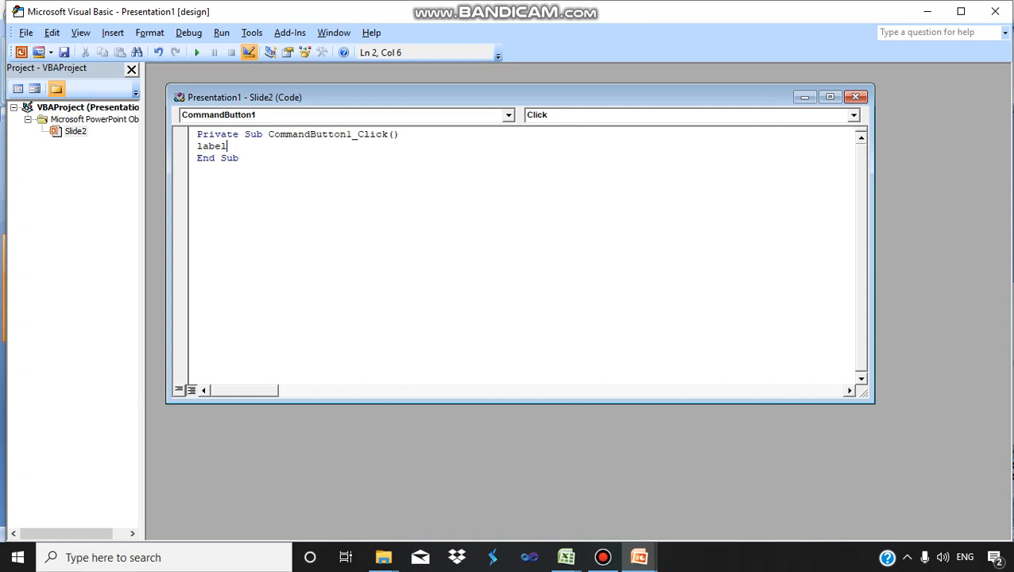
{"action": "type", "text": "1.cap"}
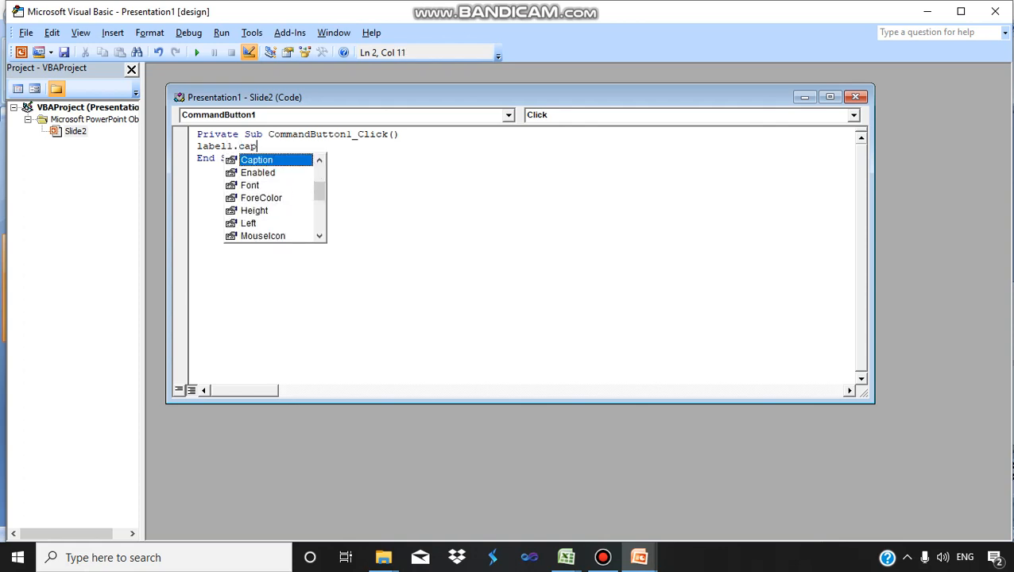
{"action": "type", "text": "tion"}
{"action": "key", "text": "Return"}
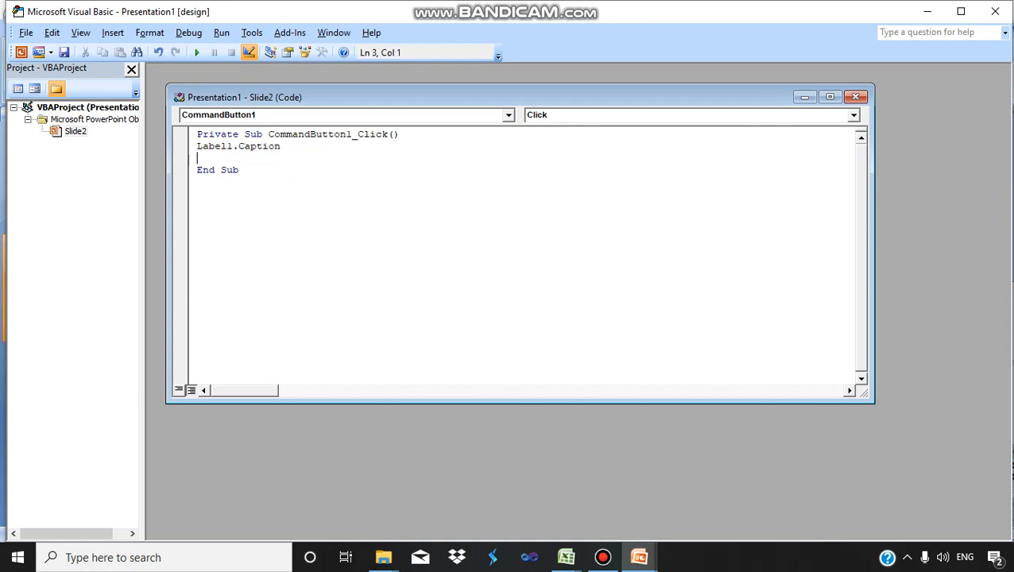
- Complete the statement so it reads Label1.Caption = Val(TextBox1.Text) + Val(TextBox2.Text)
{"action": "key", "text": "Left"}
{"action": "type", "text": "=val(te"}
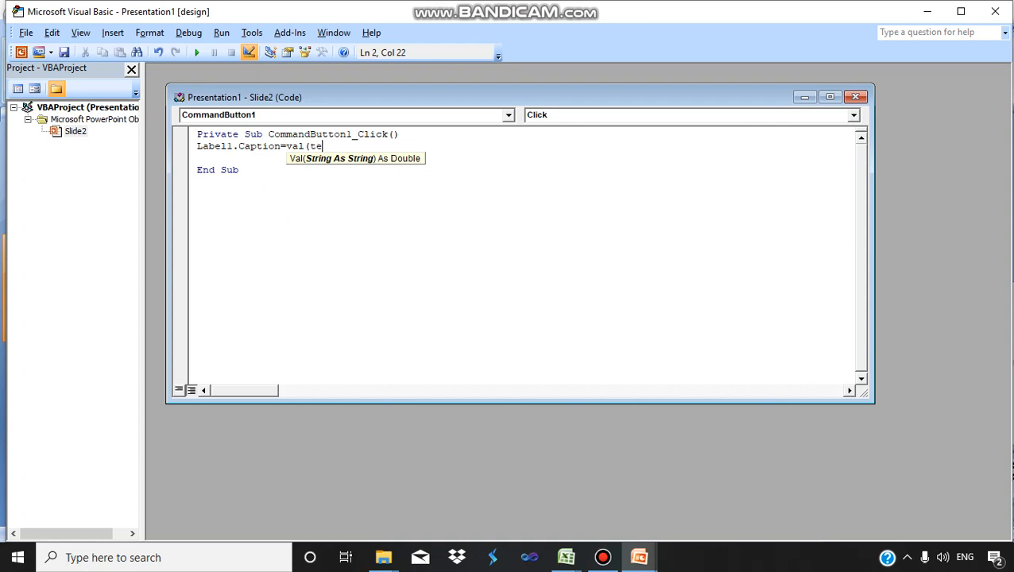
{"action": "type", "text": "xtbox1.te"}
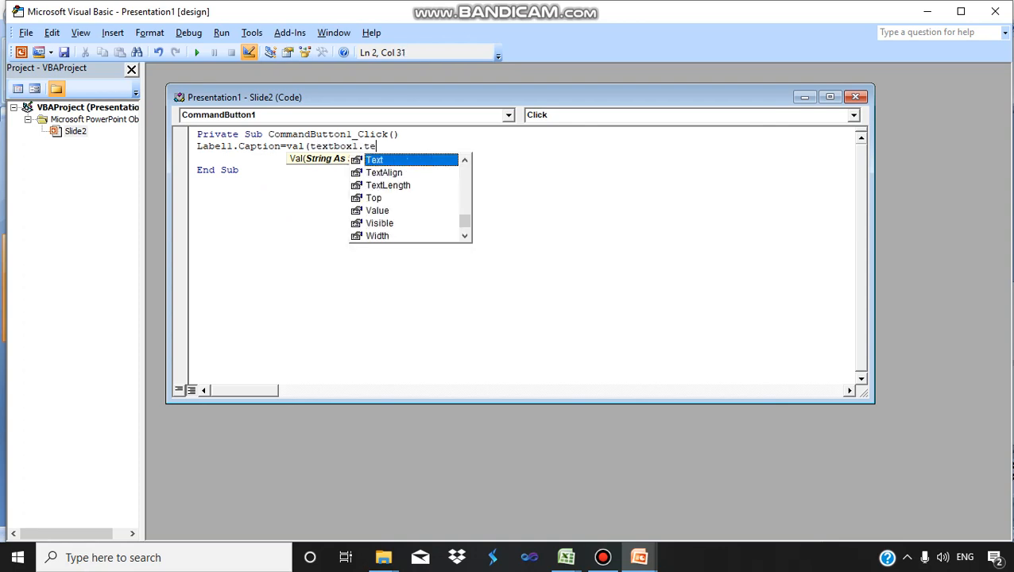
{"action": "type", "text": "xt"}
{"action": "type", "text": ")"}
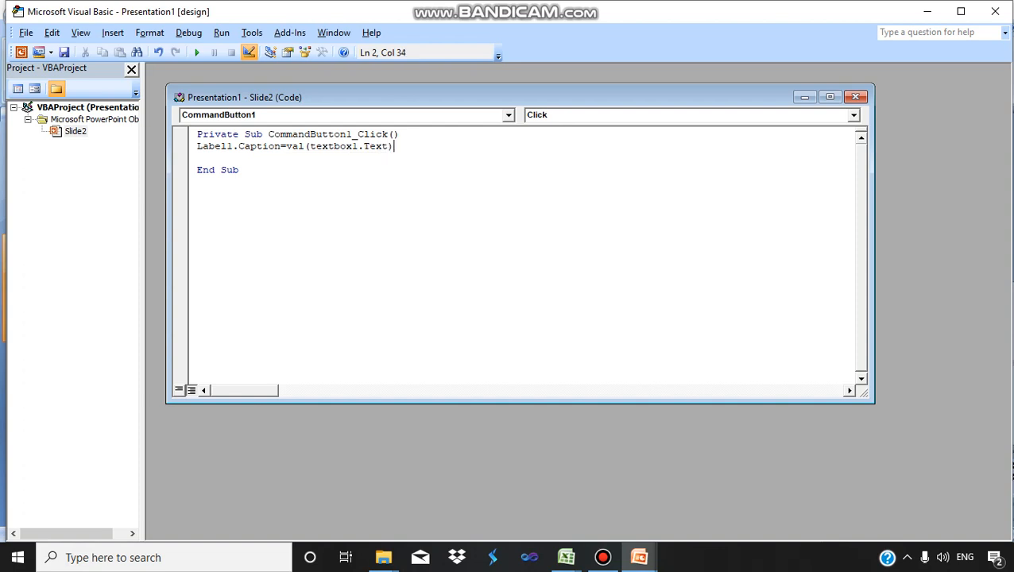
{"action": "type", "text": "+val(textbo"}
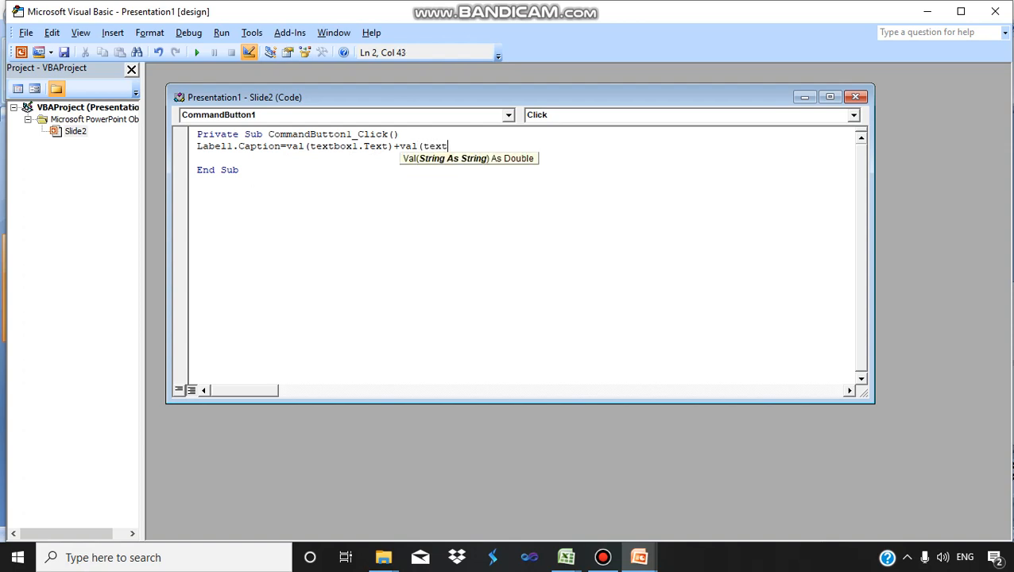
{"action": "type", "text": "x2.te"}
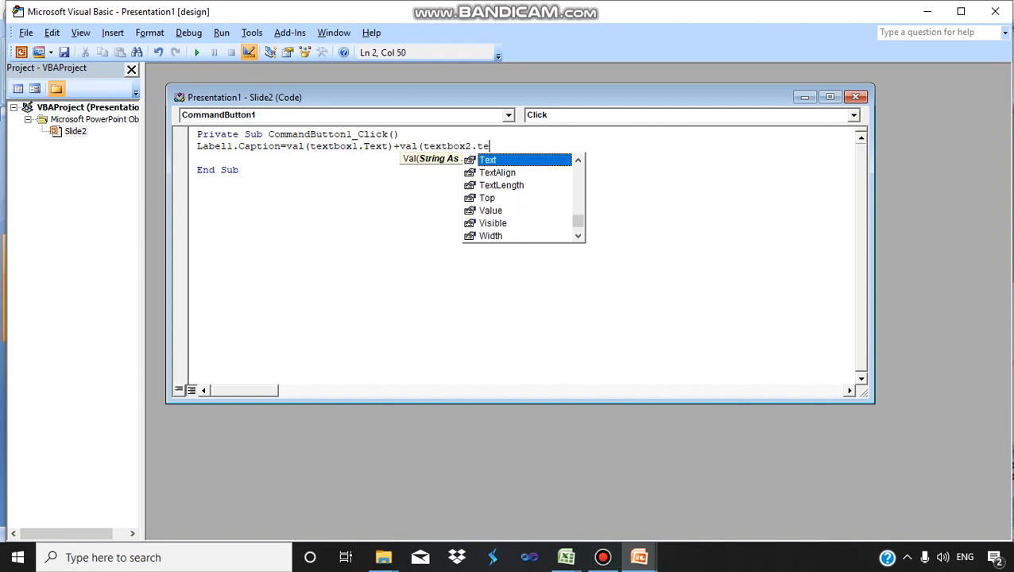
{"action": "type", "text": "xt)"}
{"action": "key", "text": "Return"}
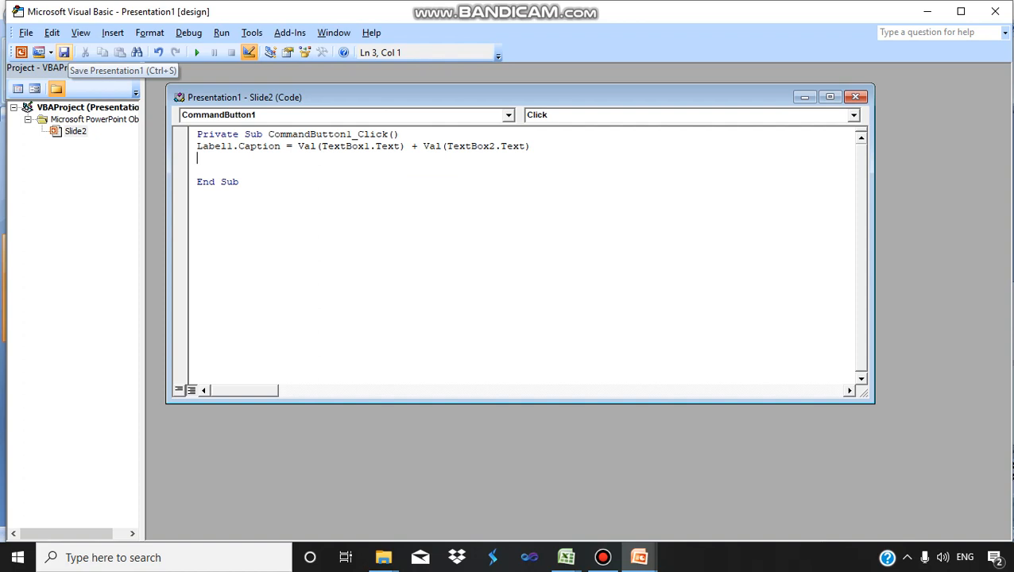
- Start saving the presentation and set its file type to PowerPoint Macro-Enabled Presentation
{"action": "key", "text": "ctrl+s"}
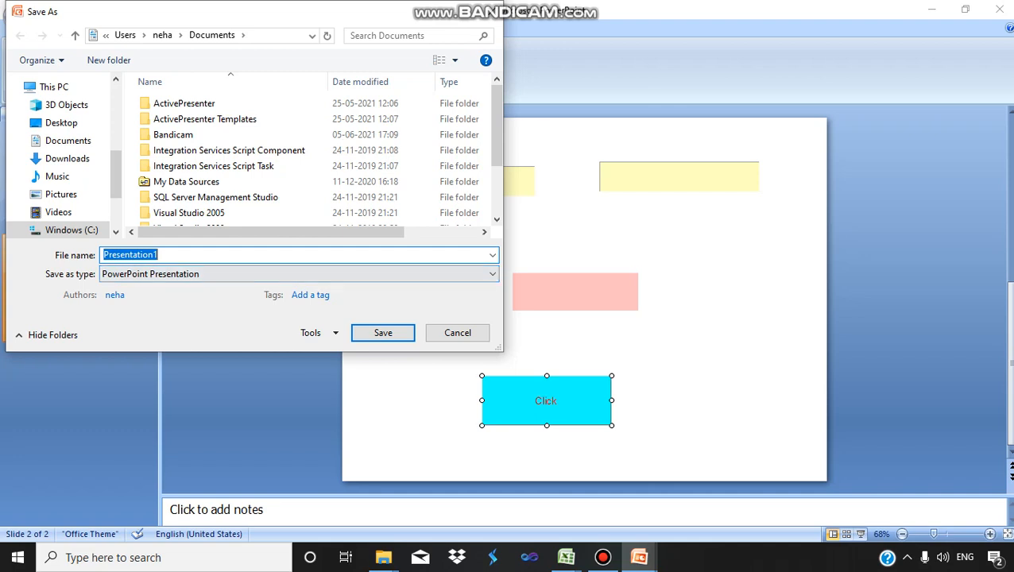
{"action": "left_click", "coordinate": [298, 273]}
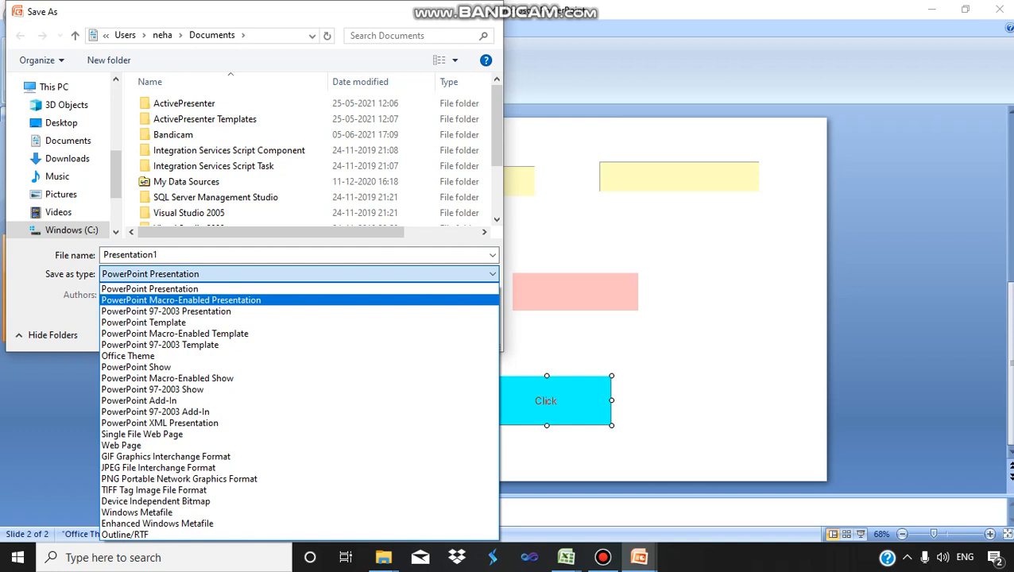
{"action": "key", "text": "Return"}
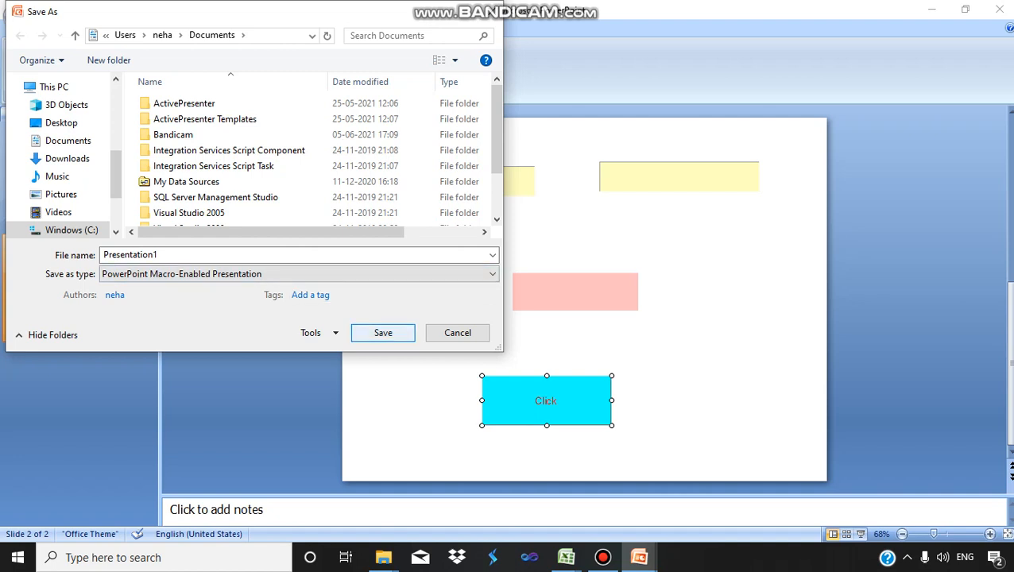
- Decline replacing the existing Presentation1.pptm and save the macro-enabled presentation under the file name Presentation12
{"action": "key", "text": "Return"}
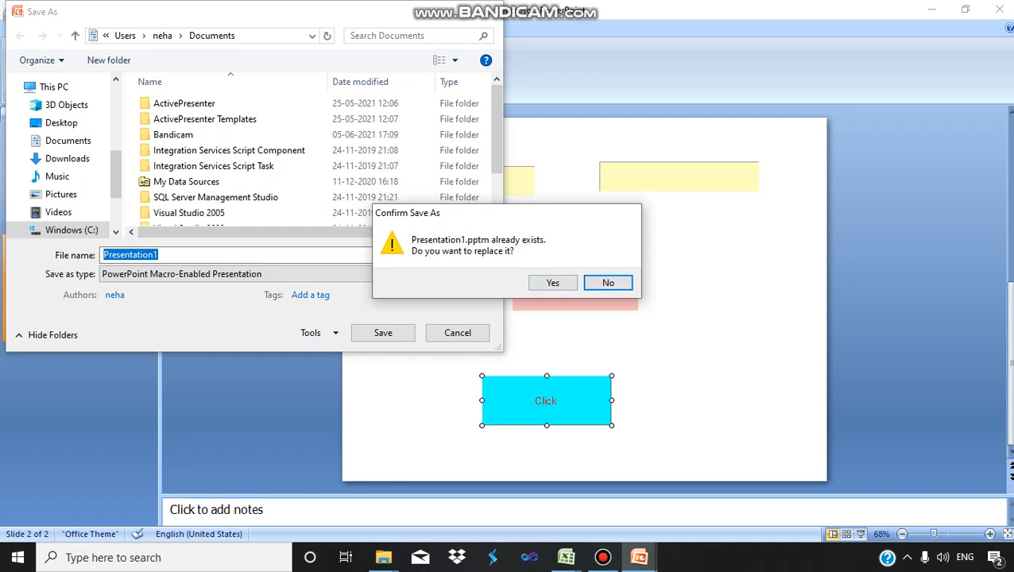
{"action": "key", "text": "Return"}
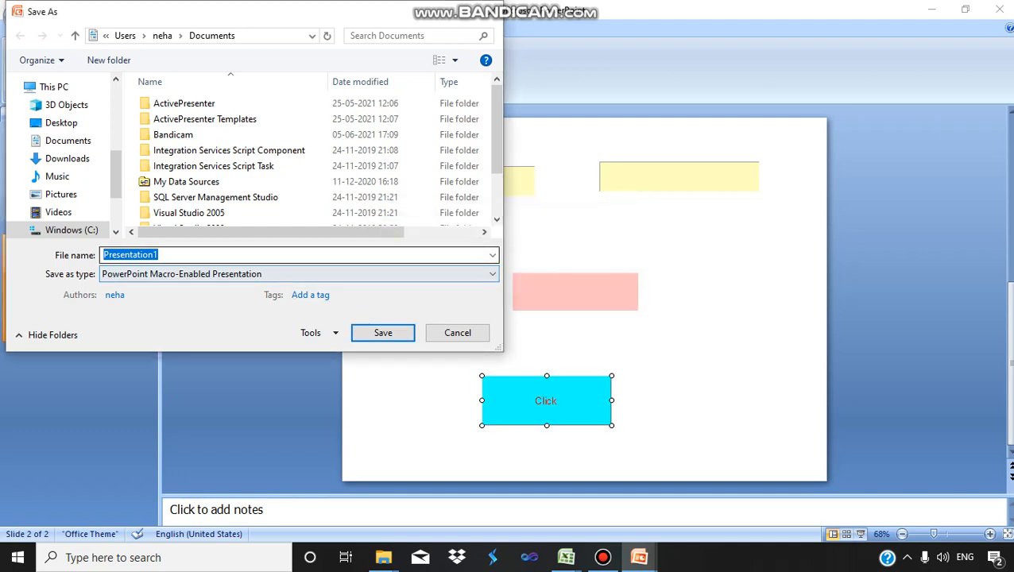
{"action": "left_click", "coordinate": [160, 255]}
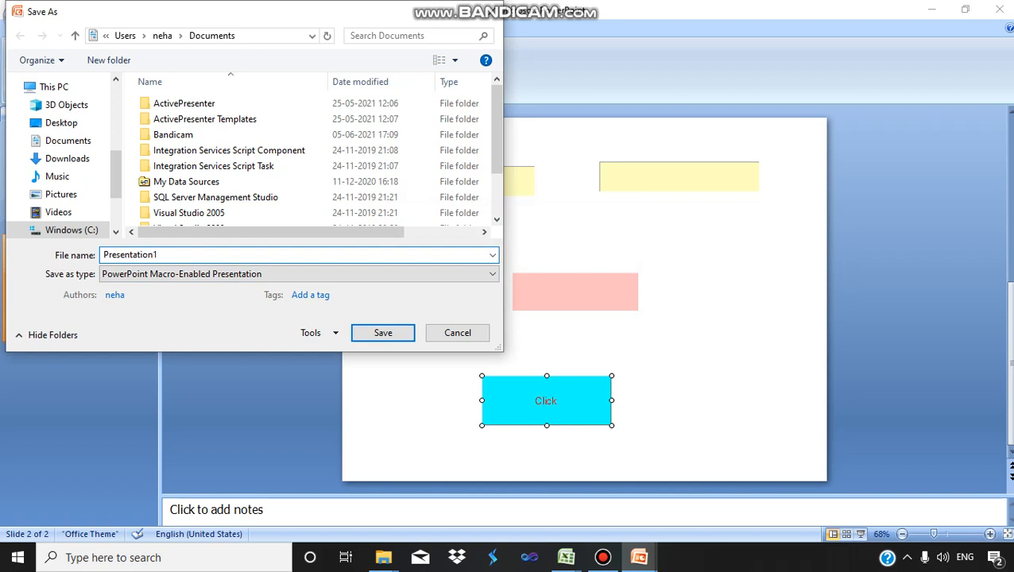
{"action": "type", "text": "1"}
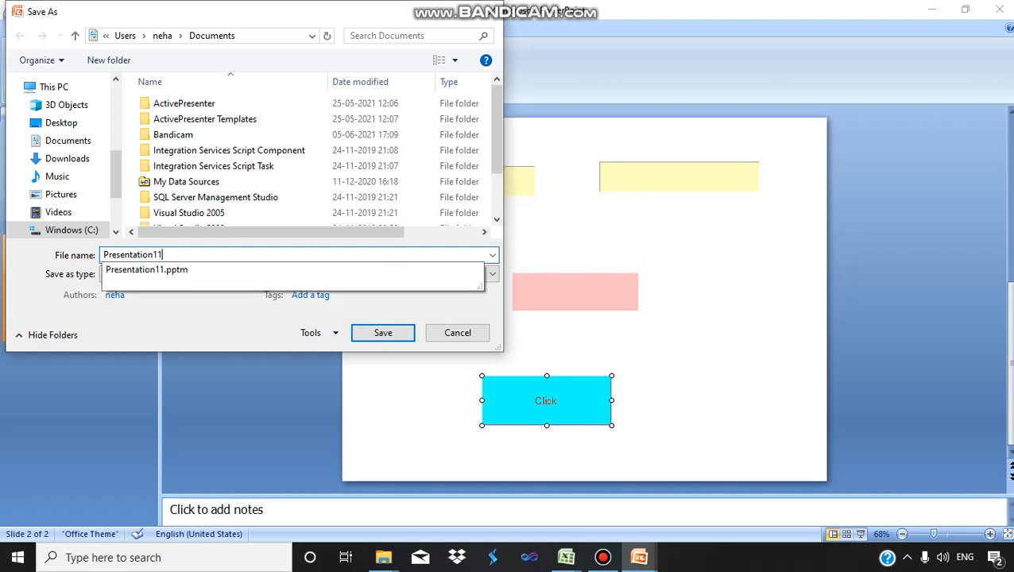
{"action": "key", "text": "BackSpace"}
{"action": "type", "text": "2"}
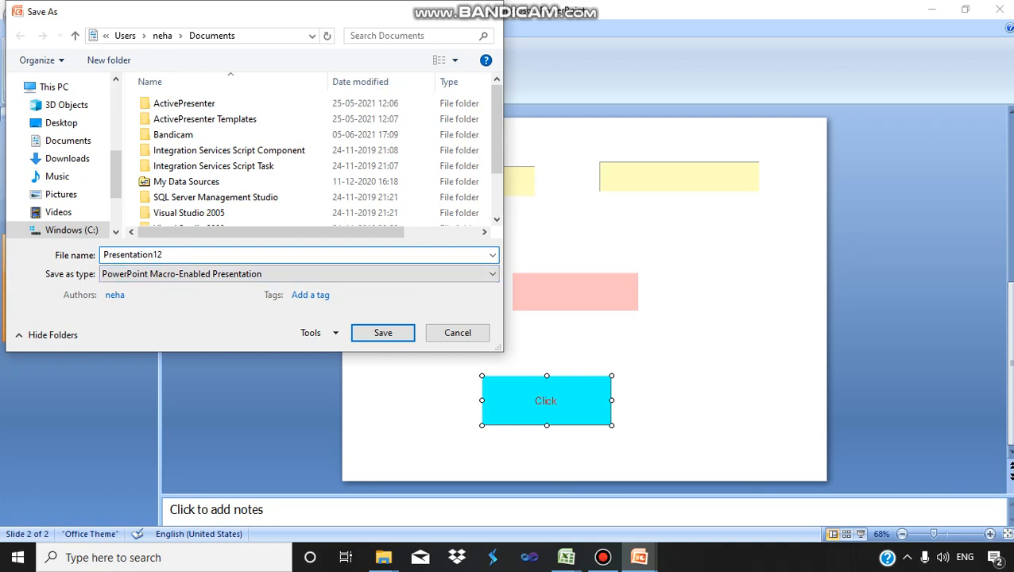
{"action": "key", "text": "Escape"}
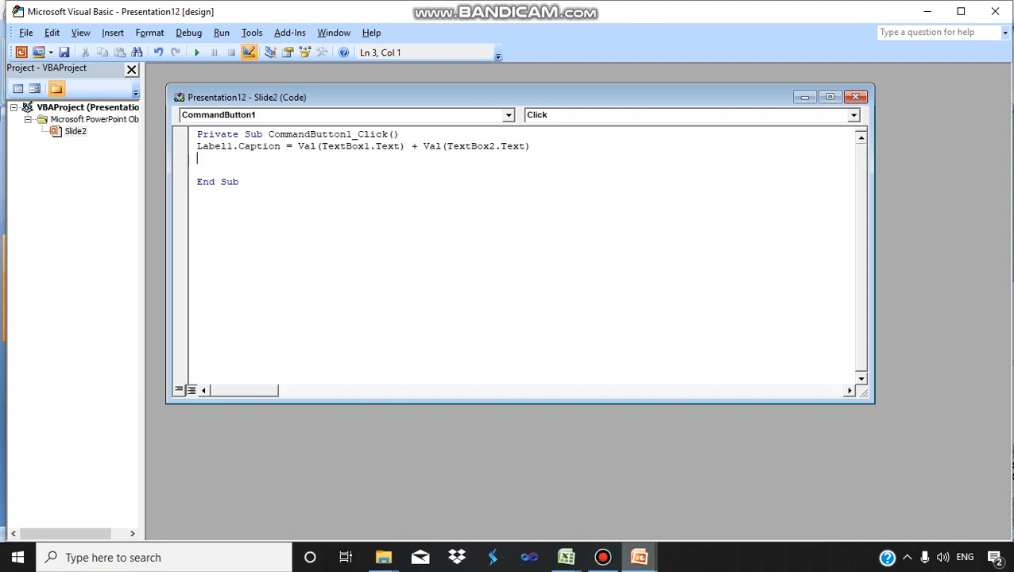
- Return to slide 2, run it as a slide show, and calculate the sum with 21 and 5 in the two text boxes
{"action": "left_click", "coordinate": [559, 489]}
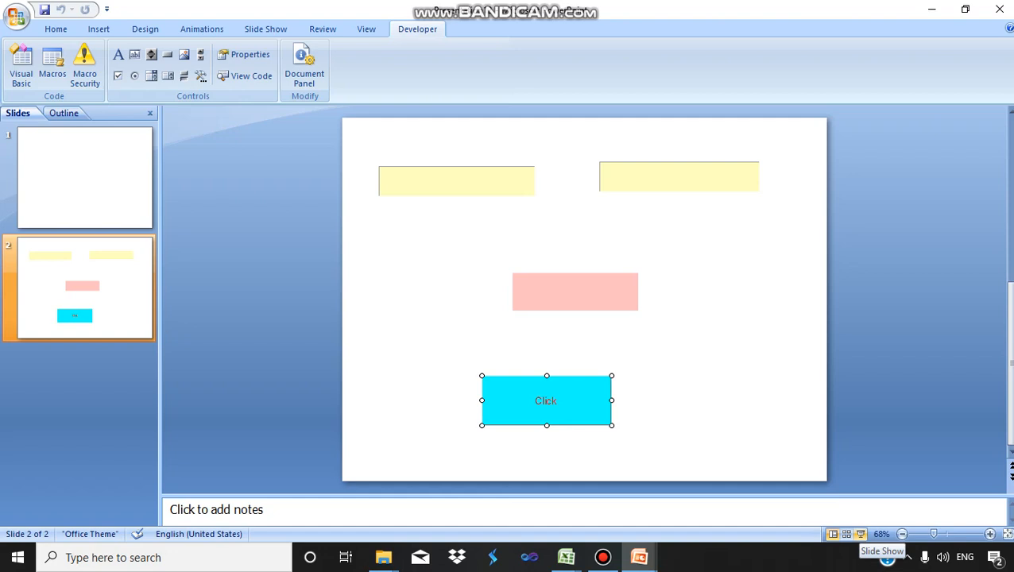
{"action": "left_click", "coordinate": [859, 533]}
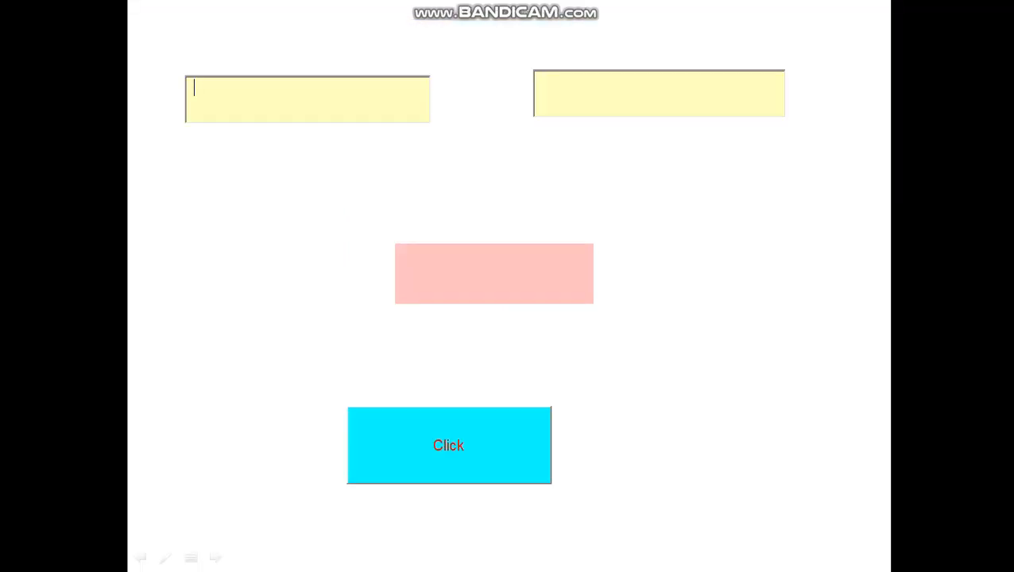
{"action": "type", "text": "21"}
{"action": "left_click", "coordinate": [543, 83]}
{"action": "type", "text": "5"}
{"action": "left_click", "coordinate": [449, 446]}
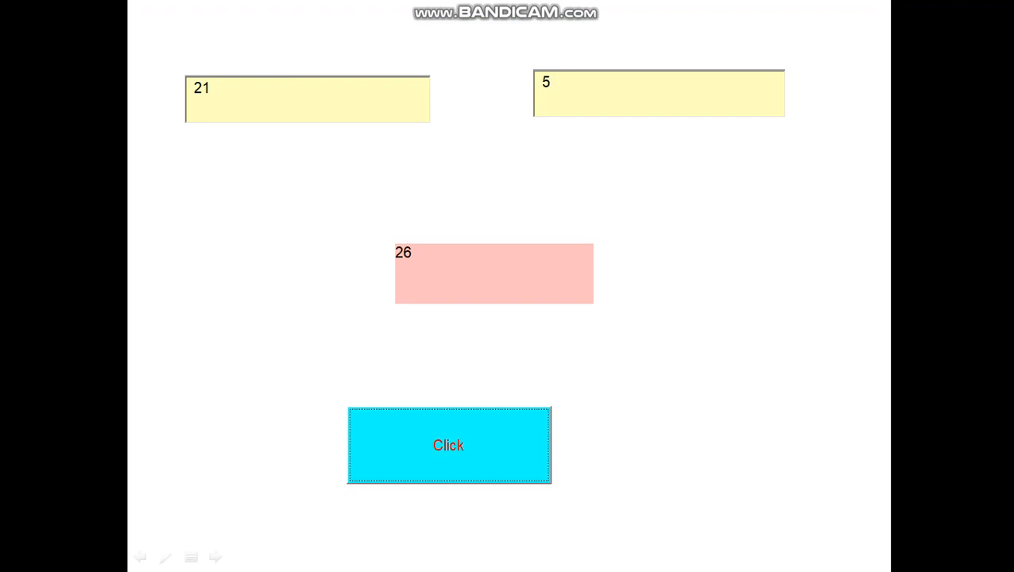
- Replace the second text box's value with 8 and recalculate the sum using the slide's command button
{"action": "left_click", "coordinate": [551, 83]}
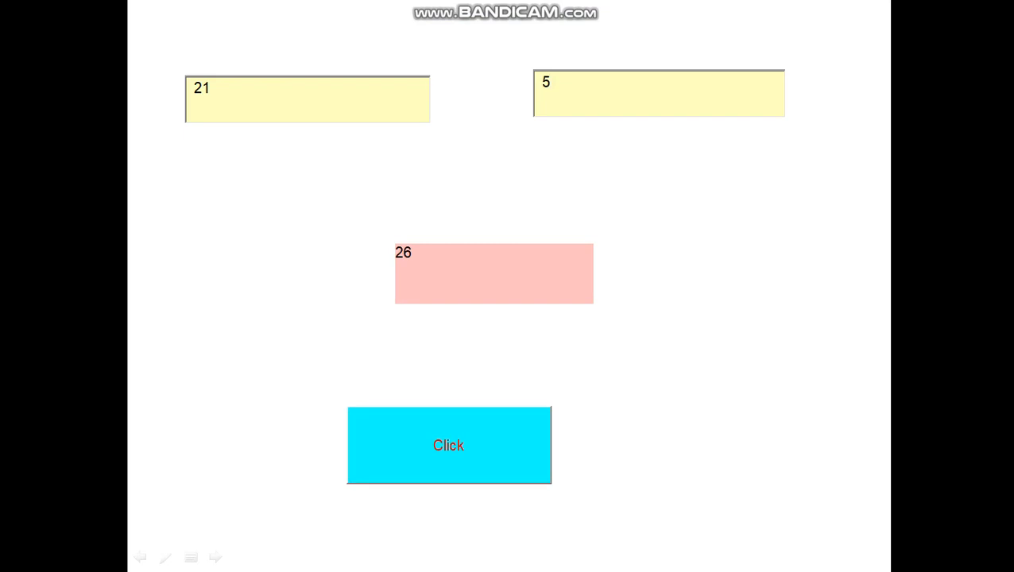
{"action": "key", "text": "BackSpace"}
{"action": "type", "text": "8"}
{"action": "left_click", "coordinate": [449, 445]}
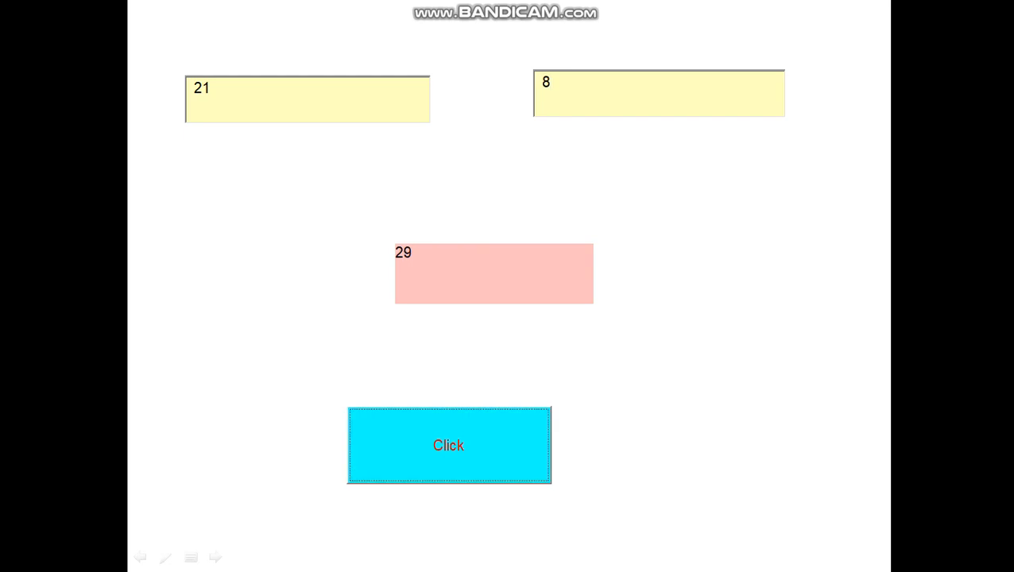
- Replace the first text box's value with 5, recalculate the sum, and end the slide show
{"action": "left_click", "coordinate": [213, 89]}
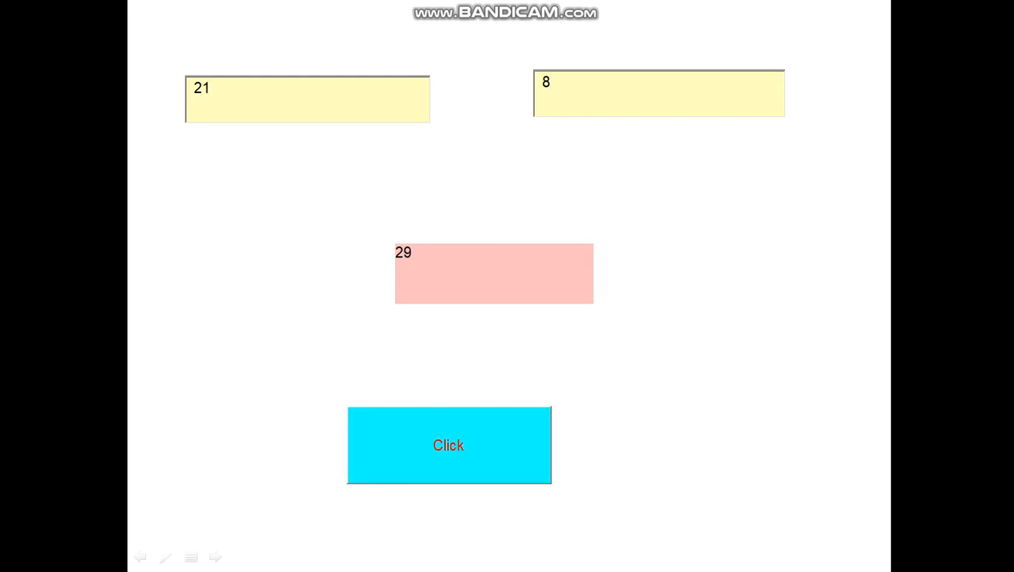
{"action": "key", "text": "BackSpace"}
{"action": "key", "text": "BackSpace"}
{"action": "type", "text": "5"}
{"action": "left_click", "coordinate": [449, 445]}
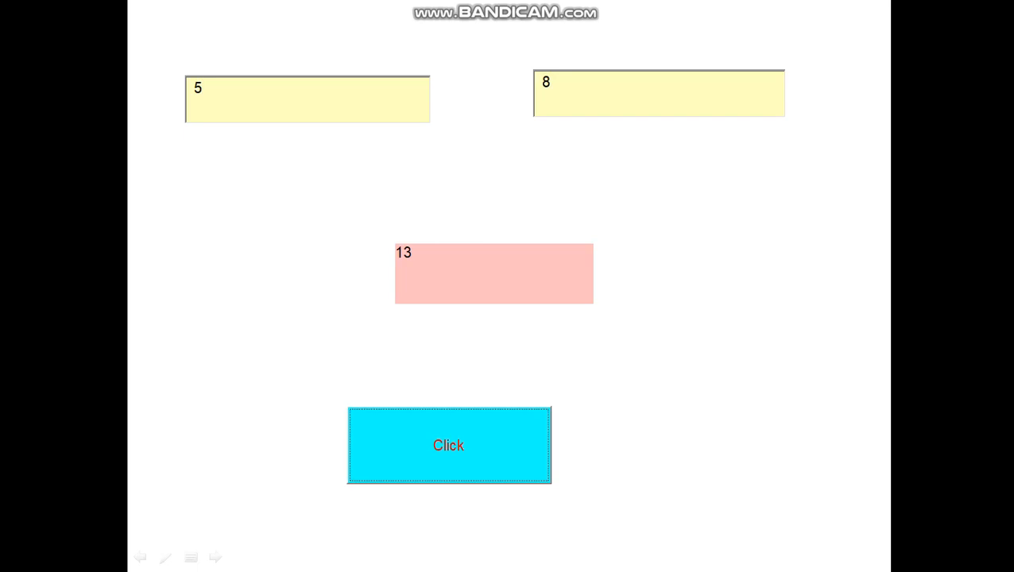
{"action": "key", "text": "Escape"}
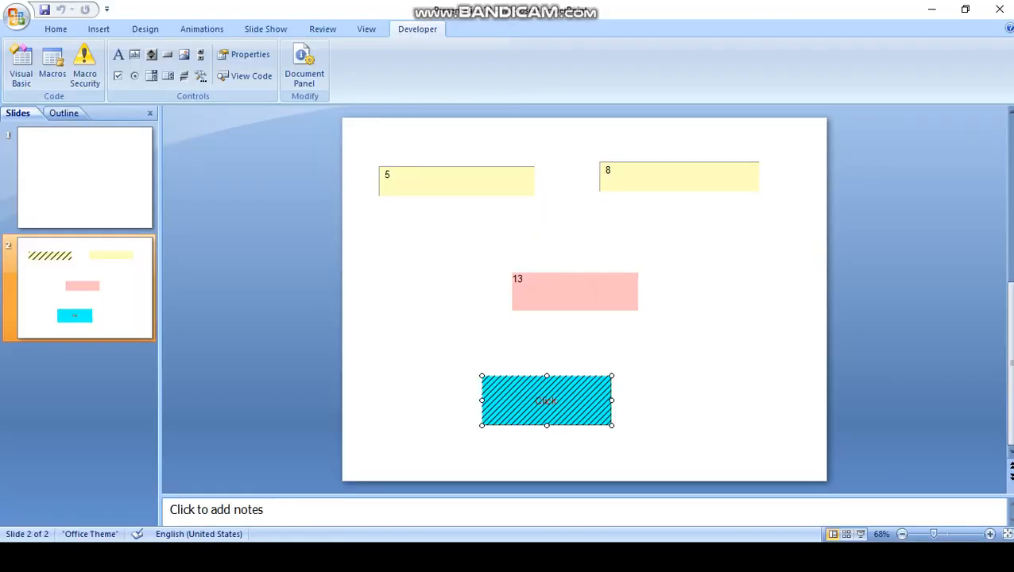